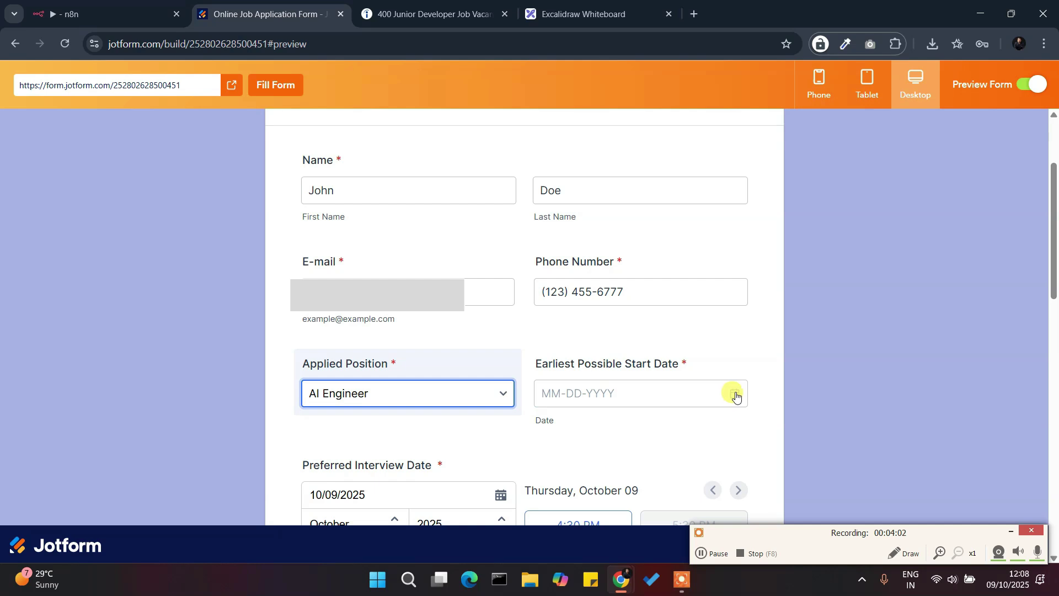
Set the earliest possible start date to 10-24-2025 and the preferred interview to October 16, 2025 at 4:30 PM
scroll(811, 363, "down", 3)
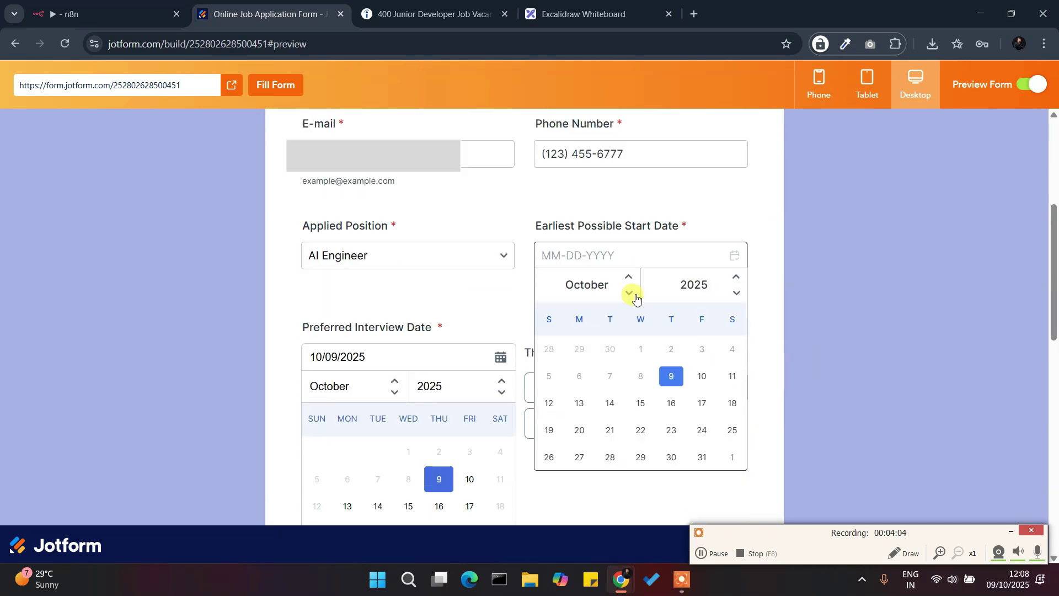
left_click(703, 430)
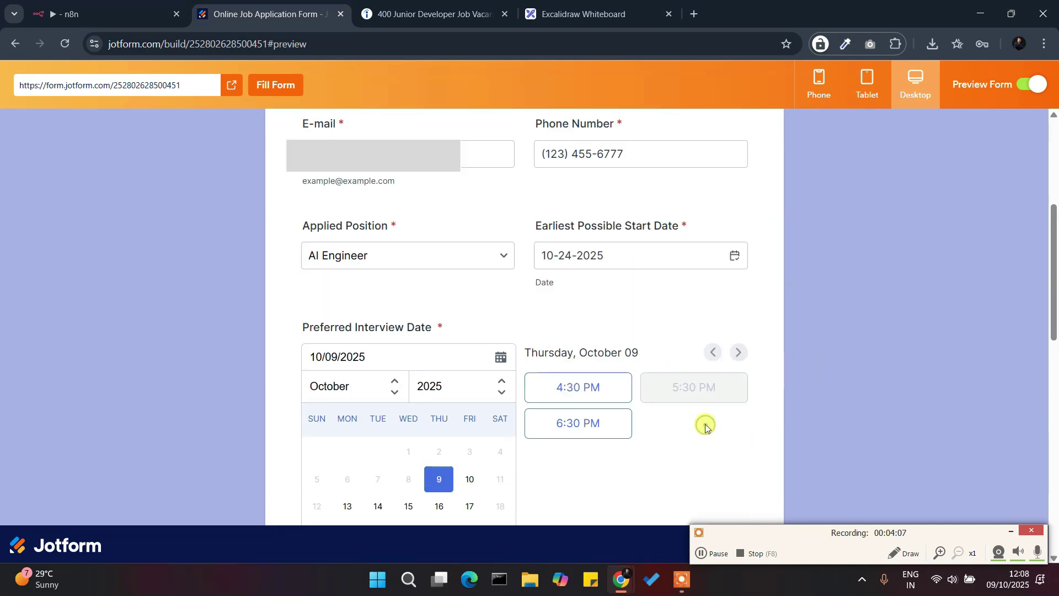
scroll(796, 362, "down", 3)
left_click(439, 368)
scroll(530, 364, "up", 1)
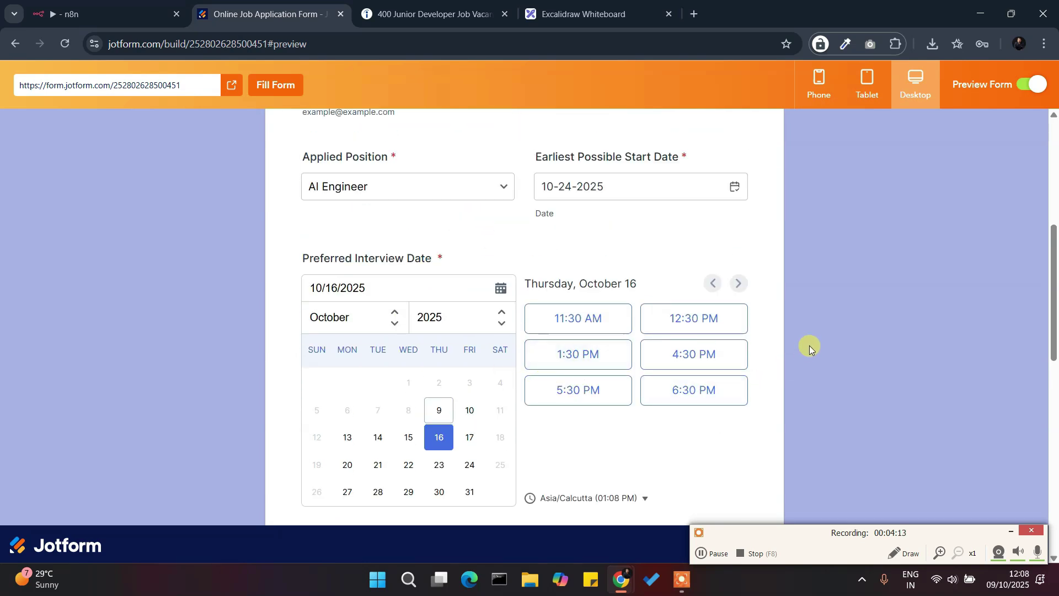
left_click(698, 350)
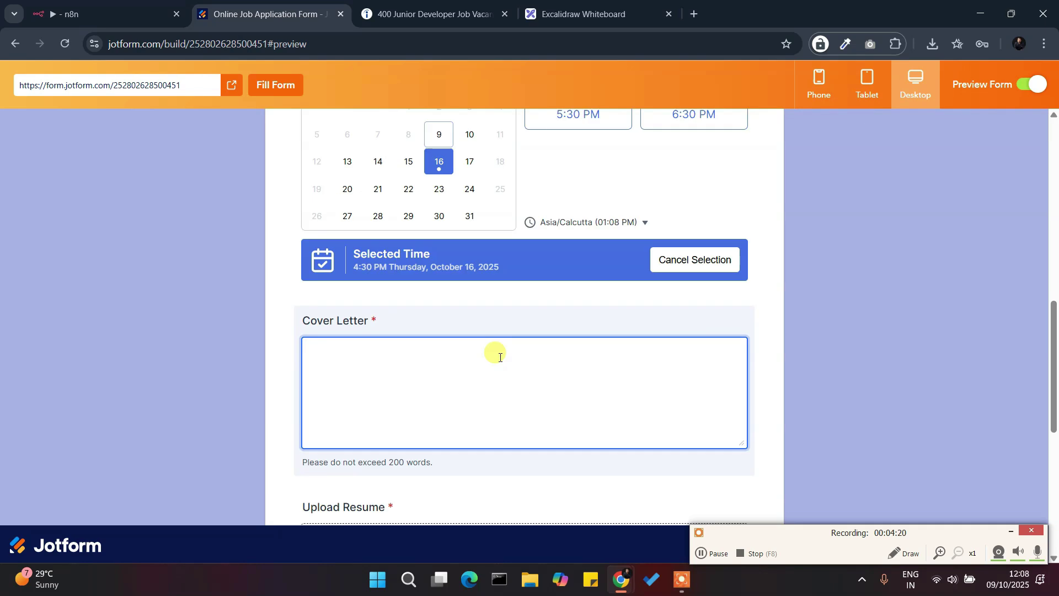
Complete the application with the cover letter "Hi this is my job application" and the Resume-example1 file as the resume, and submit it
type("Hi this is my job application")
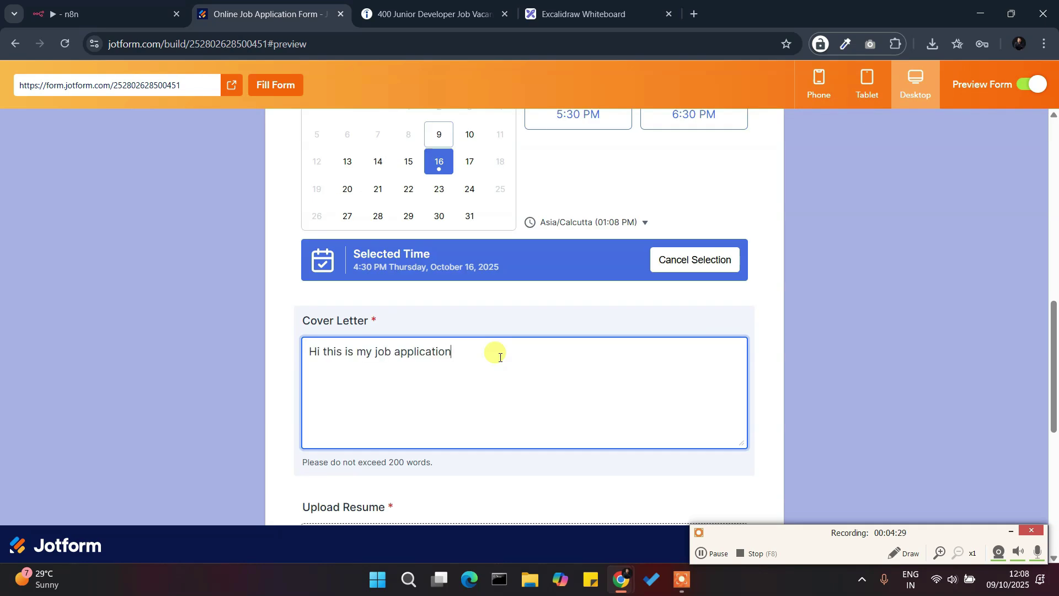
scroll(499, 357, "down", 5)
left_click(471, 326)
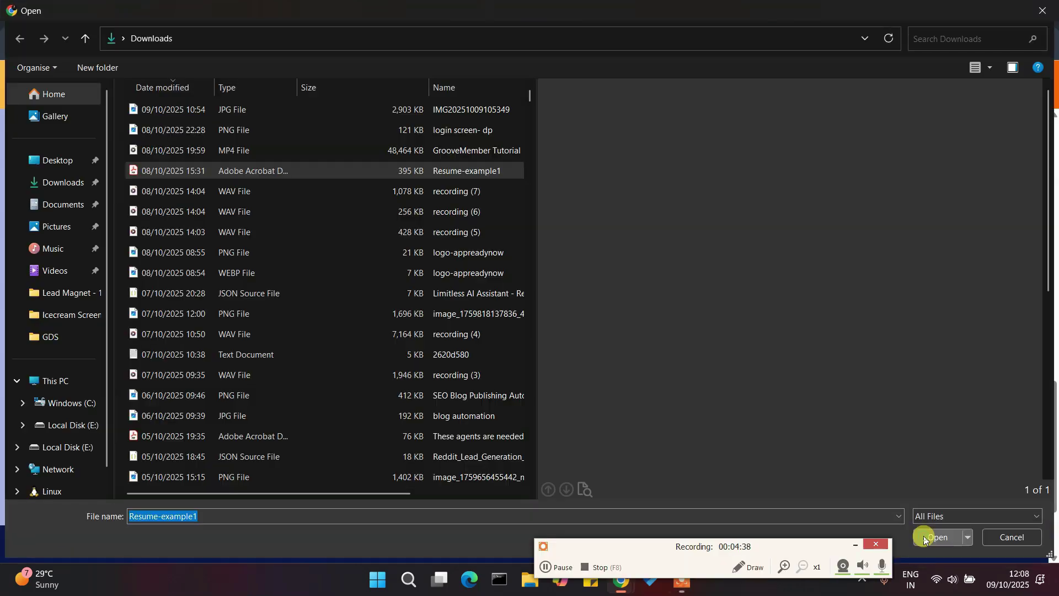
left_click(932, 534)
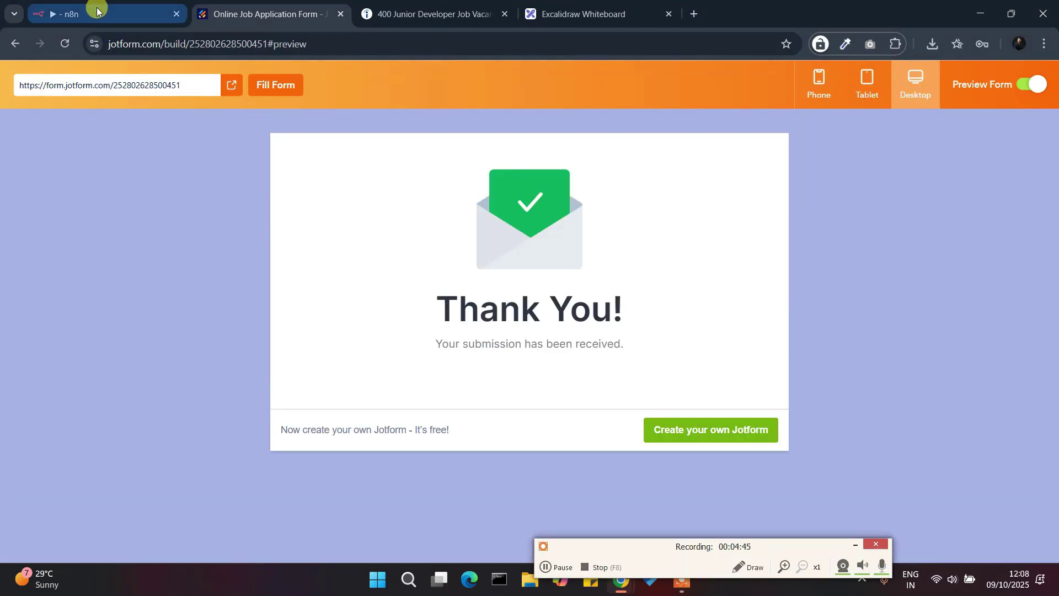
Switch to n8n and open the executions of the HR screening workflow
left_click(92, 13)
left_click(578, 104)
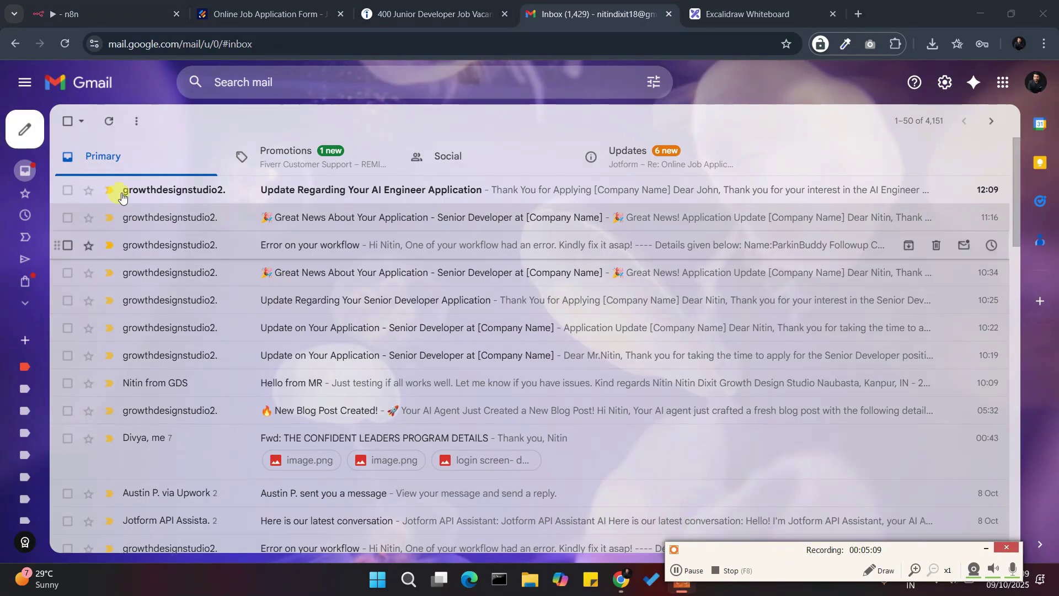
Open the "Update Regarding Your AI Engineer Application" e-mail in Gmail and read it through to the footer
left_click(286, 187)
scroll(527, 276, "down", 3)
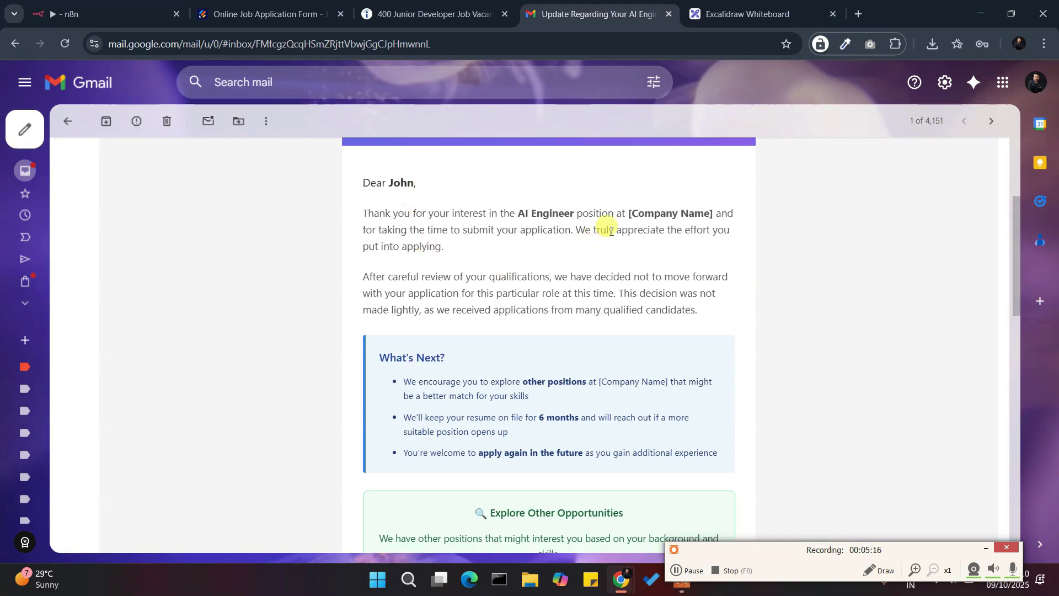
scroll(496, 248, "down", 1)
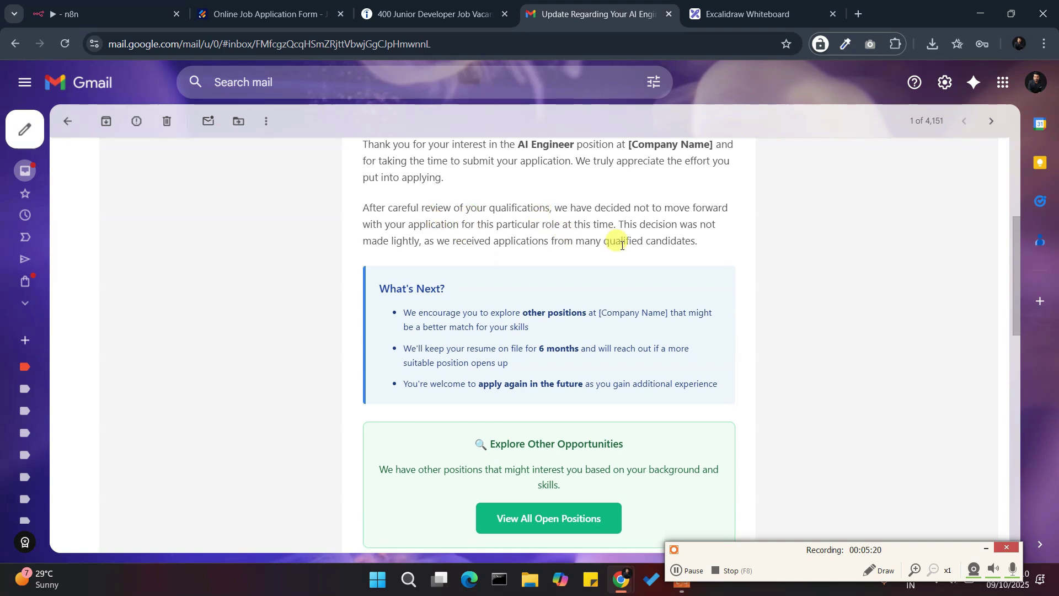
scroll(520, 253, "down", 1)
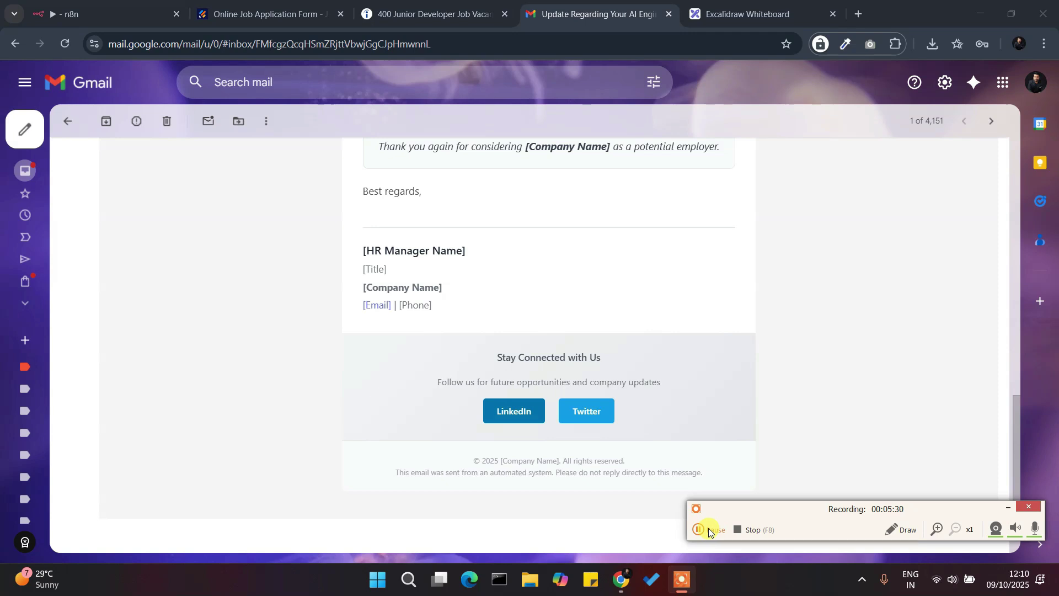
left_click(705, 531)
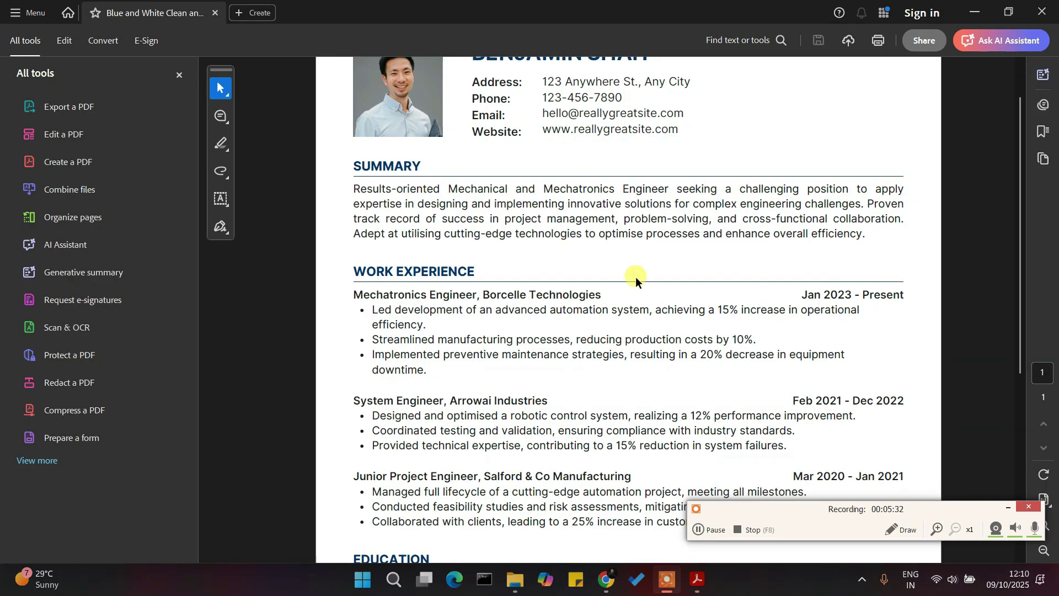
Review the summary, work experience and education sections of the sample resume PDF
scroll(636, 277, "up", 1)
scroll(676, 200, "down", 2)
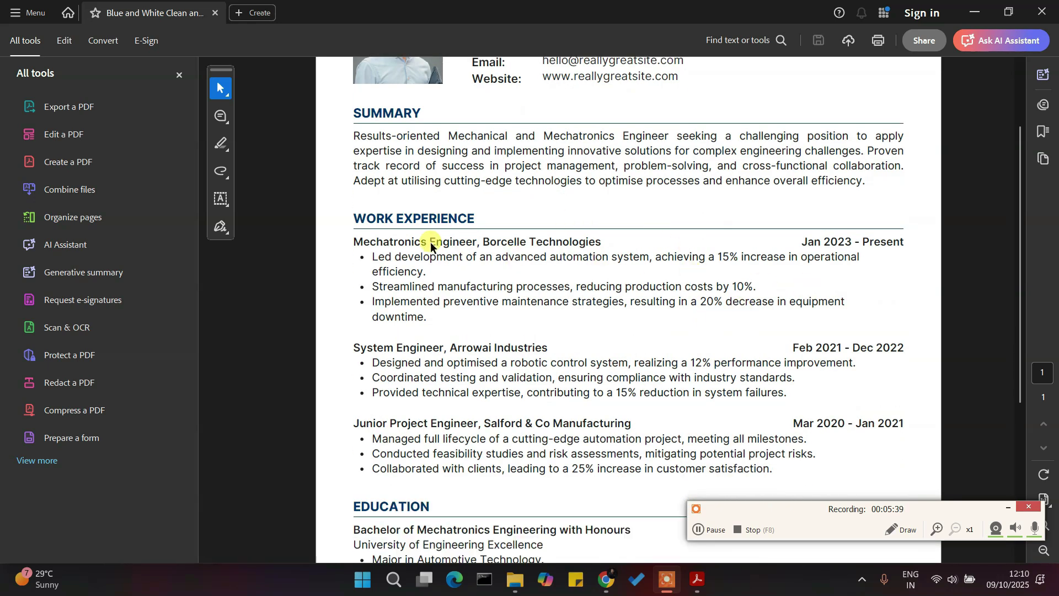
scroll(430, 245, "down", 1)
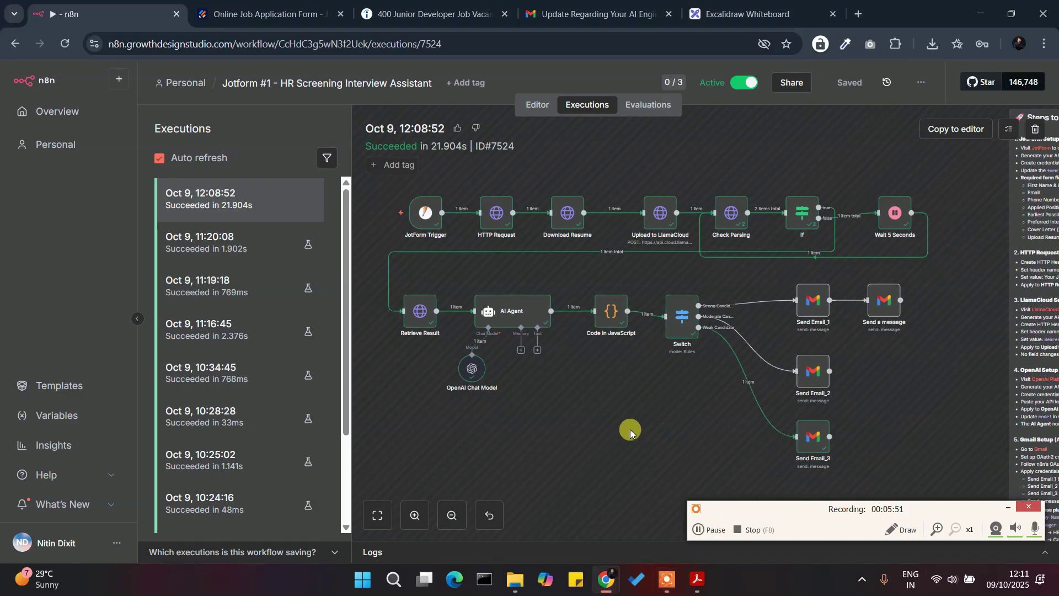
Inspect the HTTP Request node in the Oct 9, 12:08:52 execution, reading through its JotForm Trigger input and its JSON output
left_click_drag(605, 421, 585, 427)
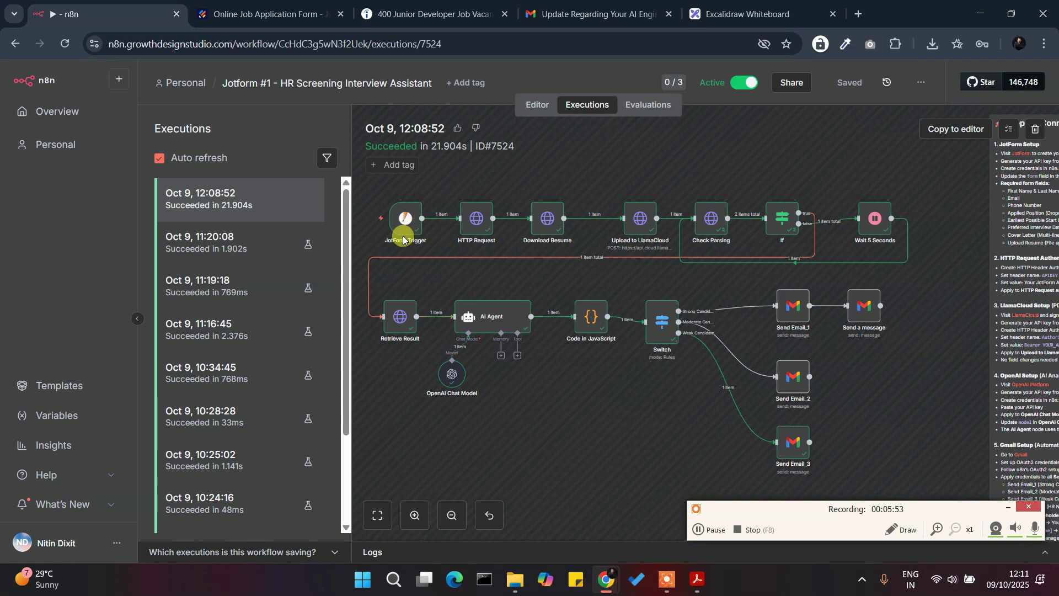
double_click(477, 229)
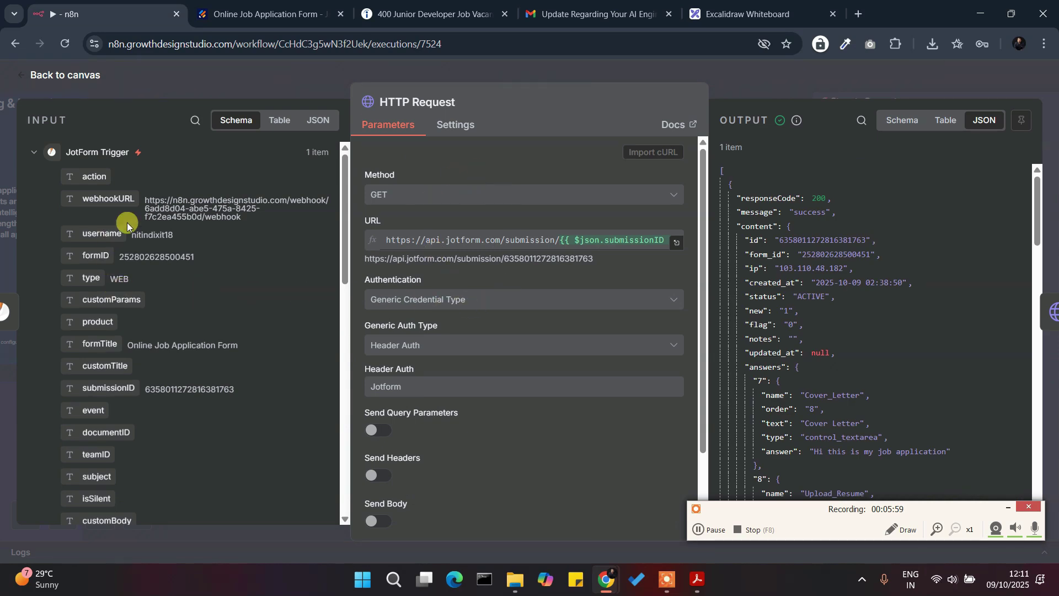
scroll(237, 286, "down", 10)
scroll(319, 299, "down", 2)
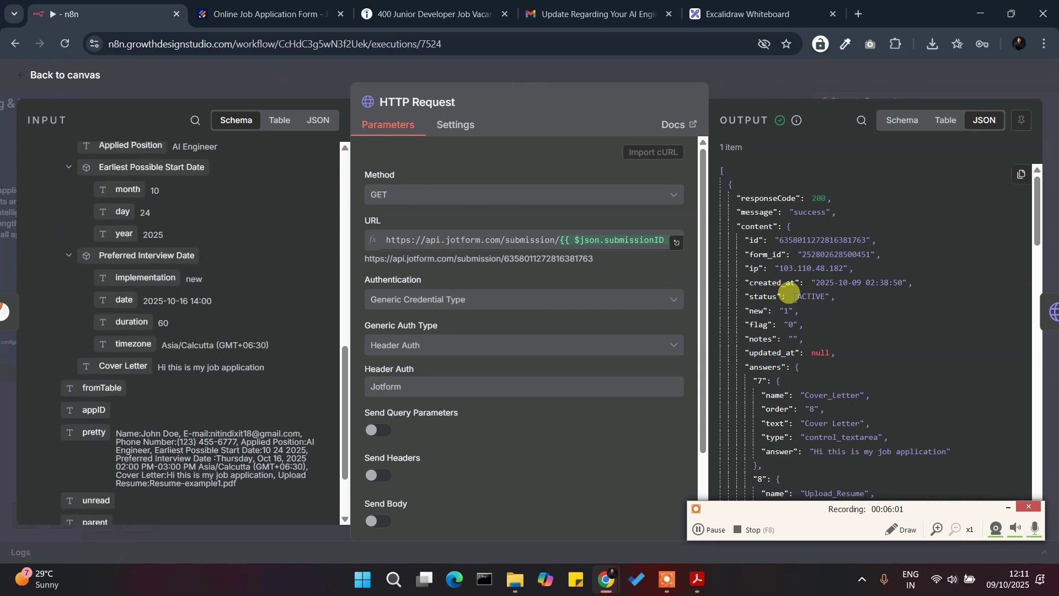
scroll(852, 292, "down", 10)
scroll(853, 292, "down", 10)
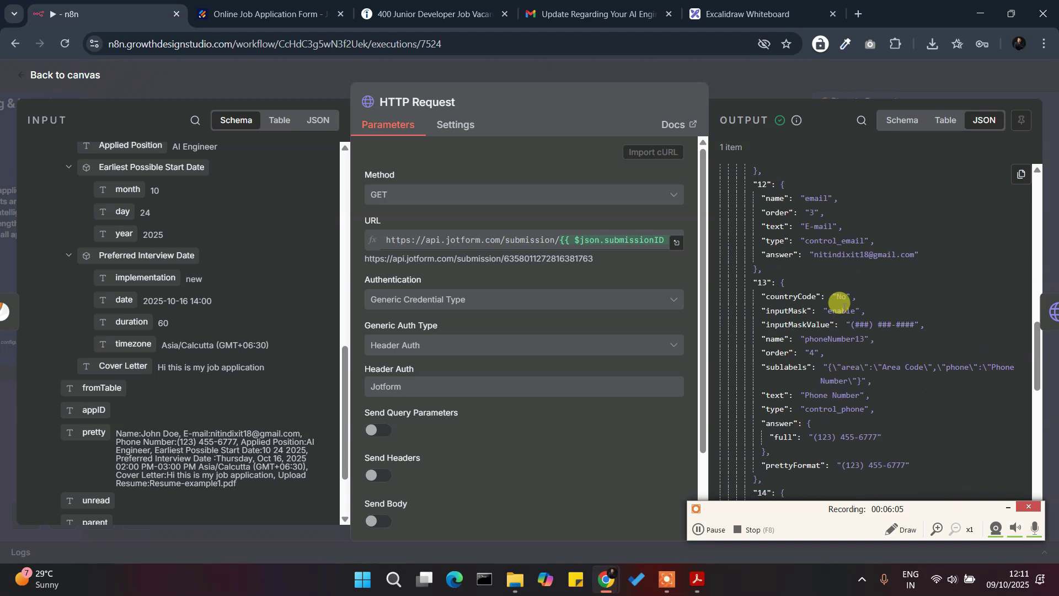
scroll(849, 316, "down", 10)
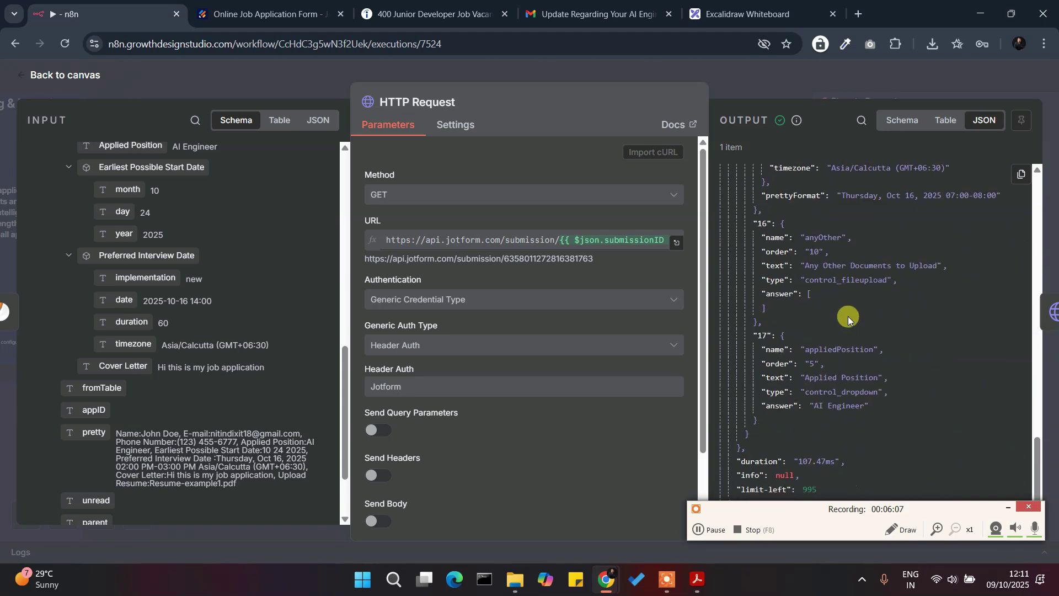
key("Escape")
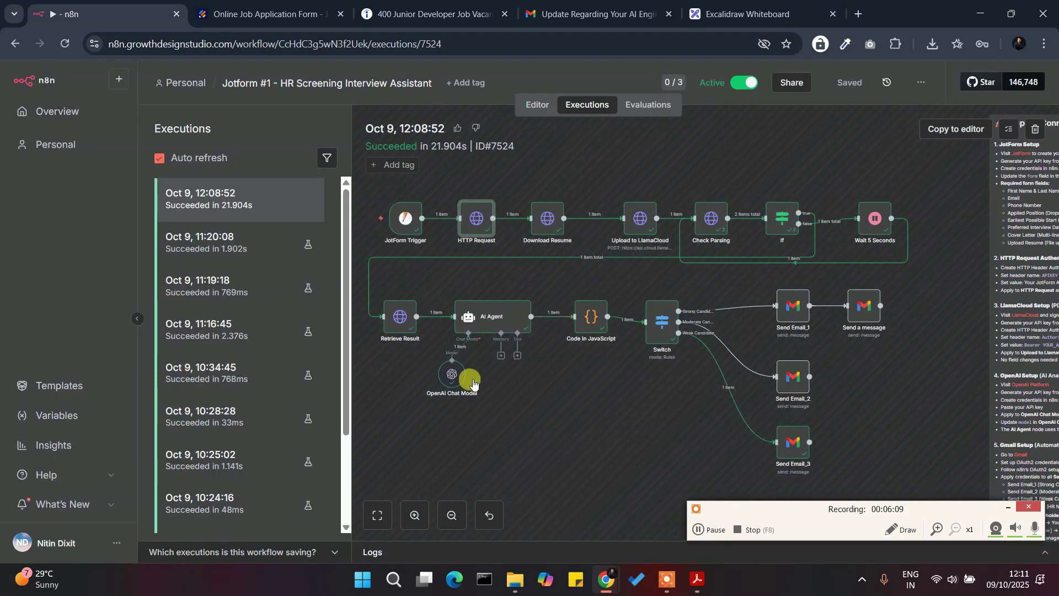
Inspect the Download Resume node, checking its URL expression and authentication against the Upload_Resume answer in the input
left_click(548, 226)
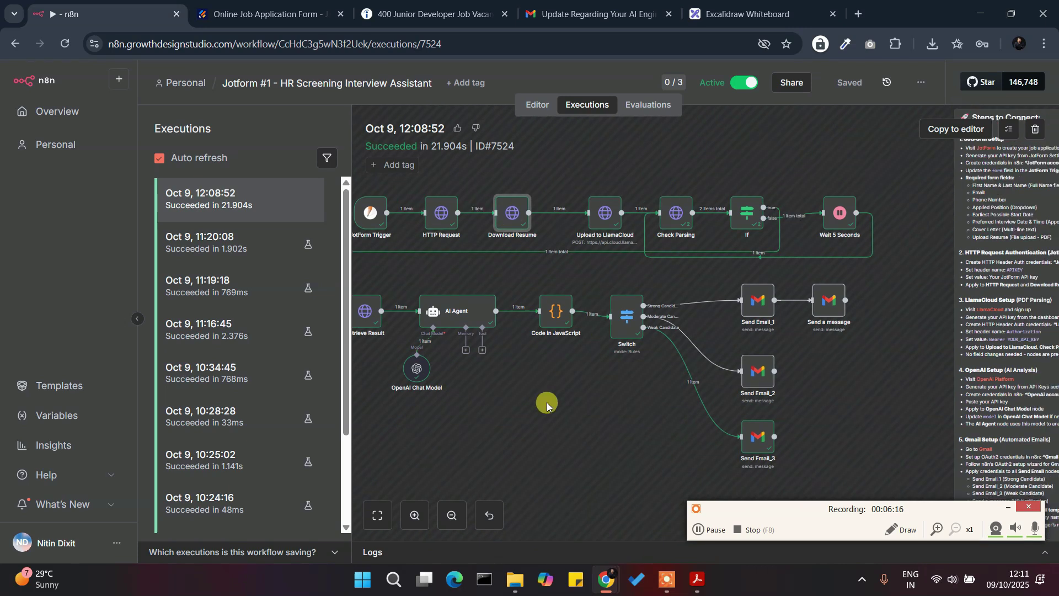
left_click_drag(550, 387, 520, 401)
scroll(473, 256, "up", 3)
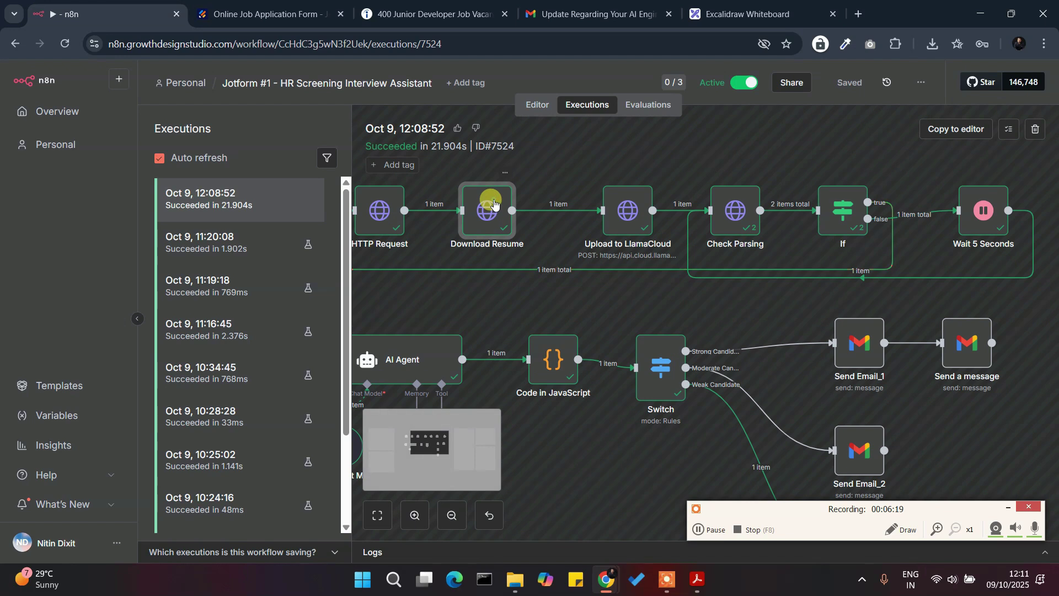
double_click(494, 203)
scroll(535, 284, "down", 2)
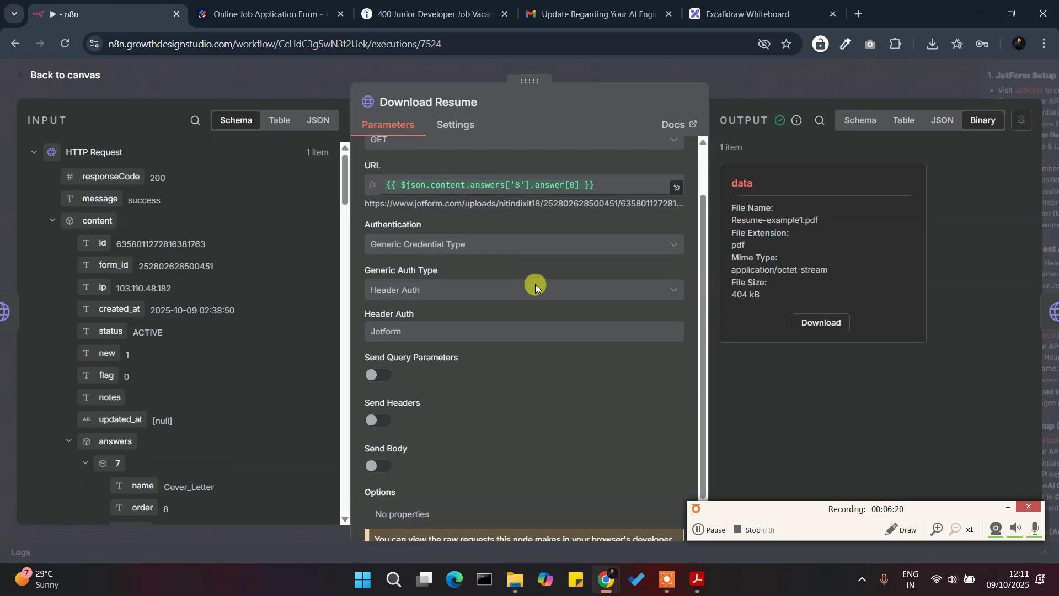
scroll(438, 199, "up", 2)
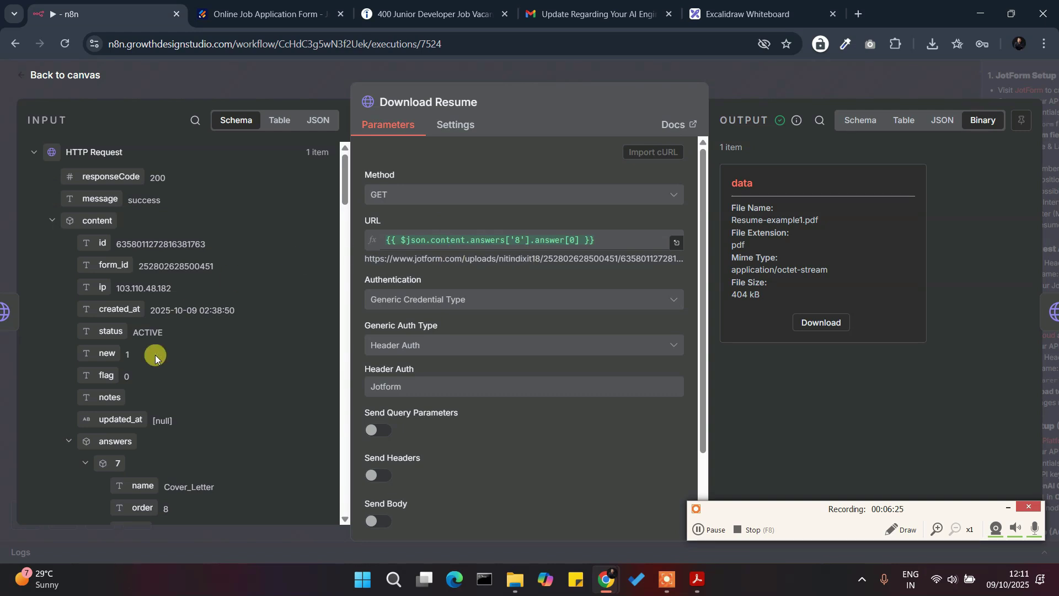
scroll(155, 386, "down", 7)
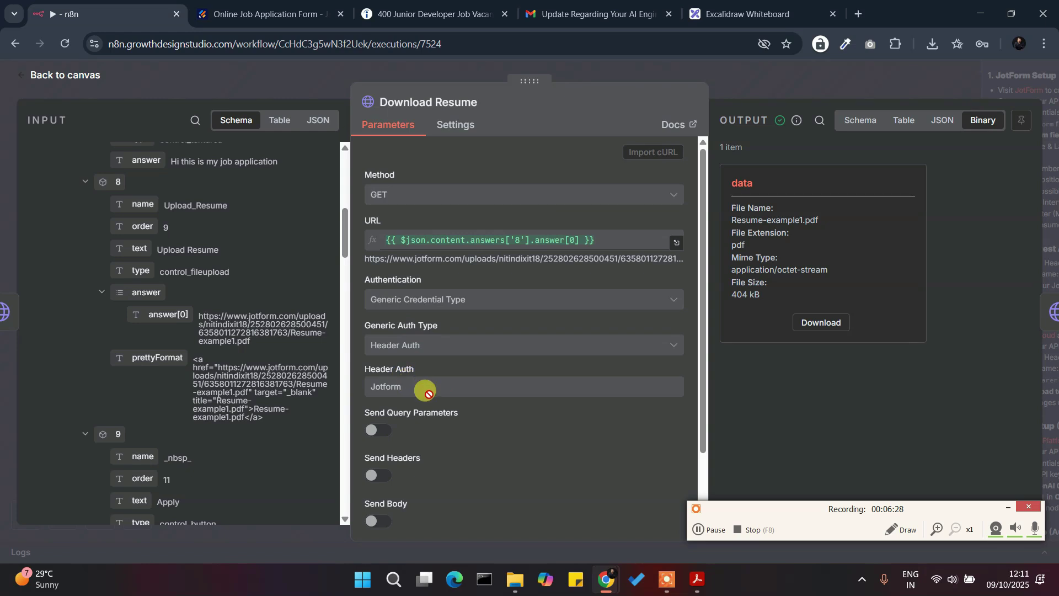
scroll(561, 409, "down", 2)
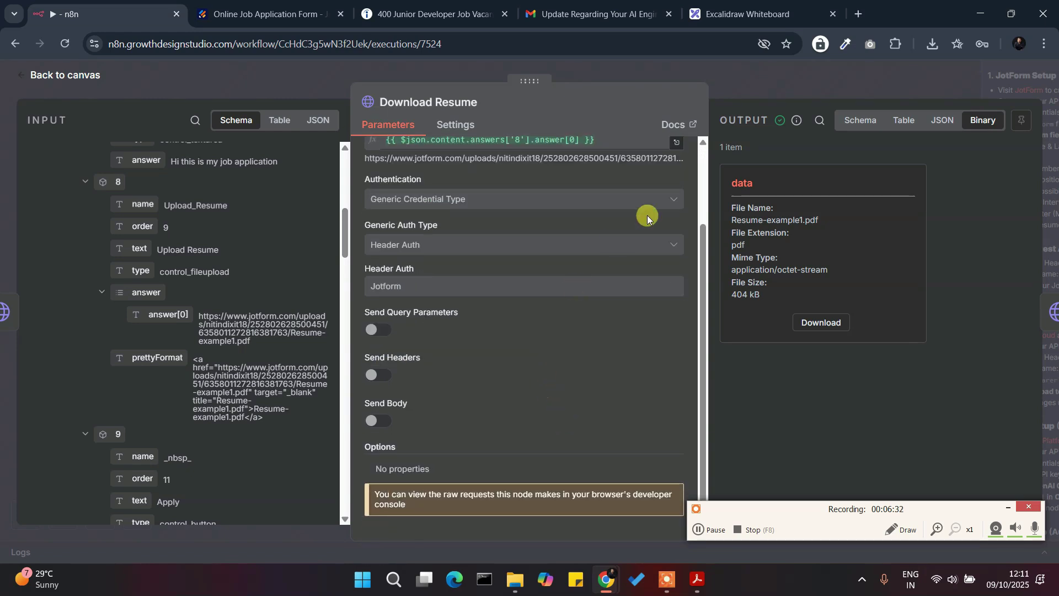
left_click(747, 81)
Inspect the Upload to LlamaCloud node, reviewing its URL, authentication, header parameters and form-data body settings
left_click_drag(644, 296, 530, 297)
left_click(527, 225)
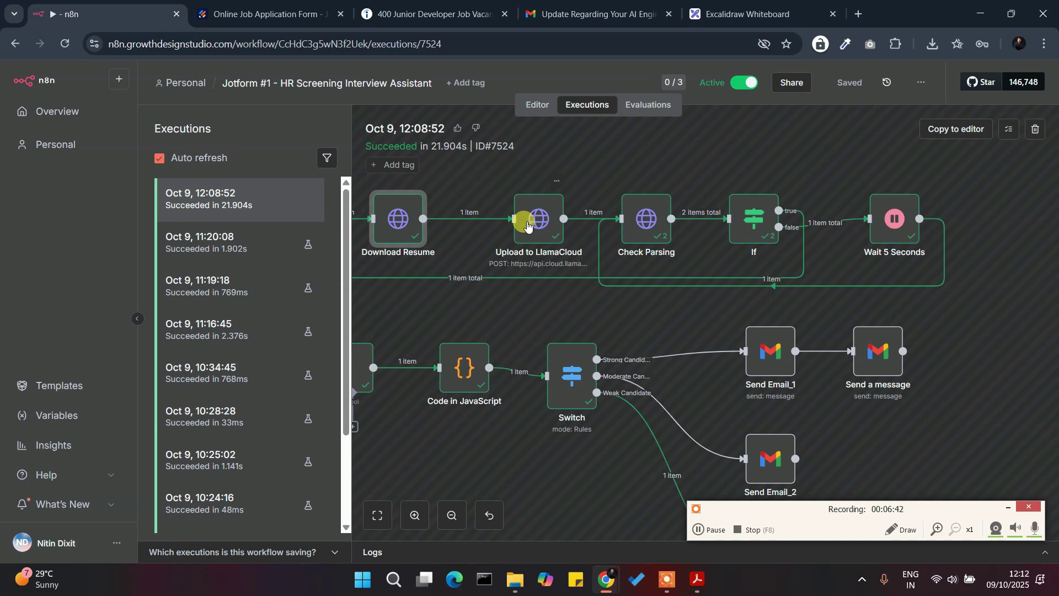
double_click(528, 224)
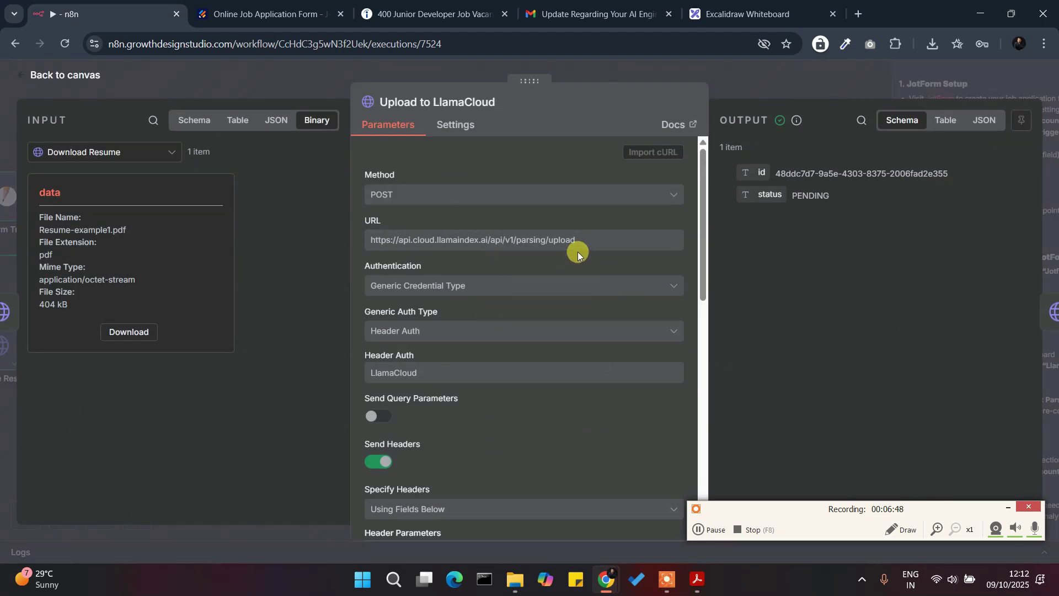
scroll(544, 309, "down", 10)
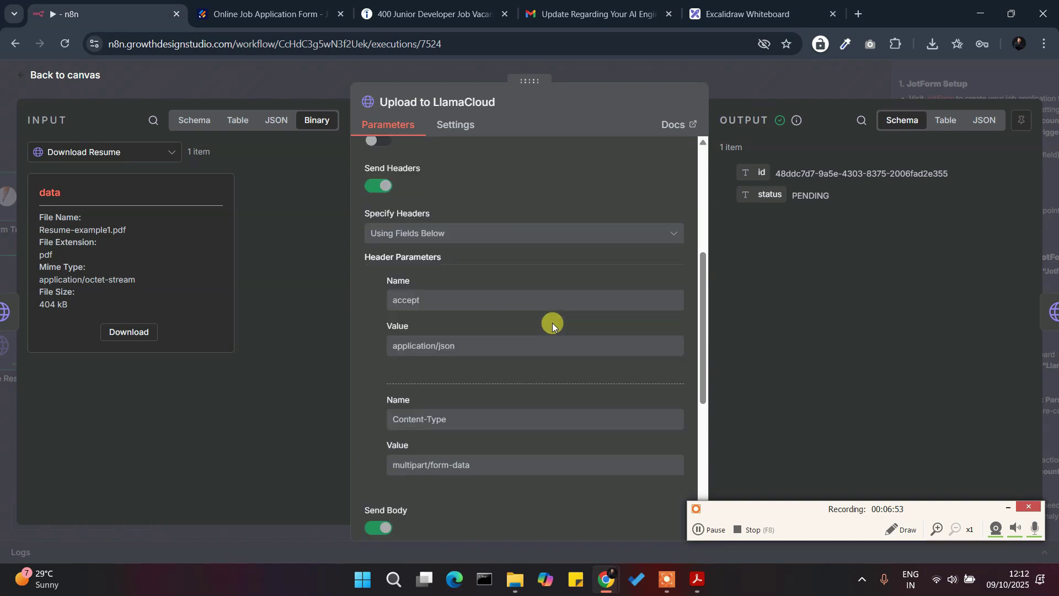
scroll(635, 227, "down", 2)
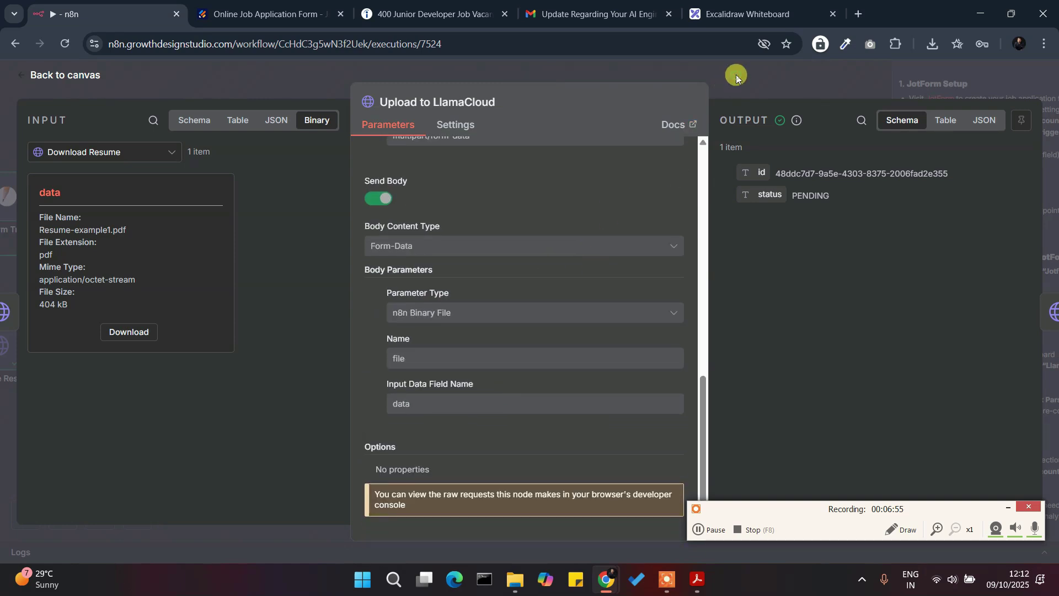
left_click(736, 78)
Inspect the Check Parsing node, reviewing its job URL, LlamaCloud authentication and the parsing status in the output
left_click_drag(616, 312, 526, 316)
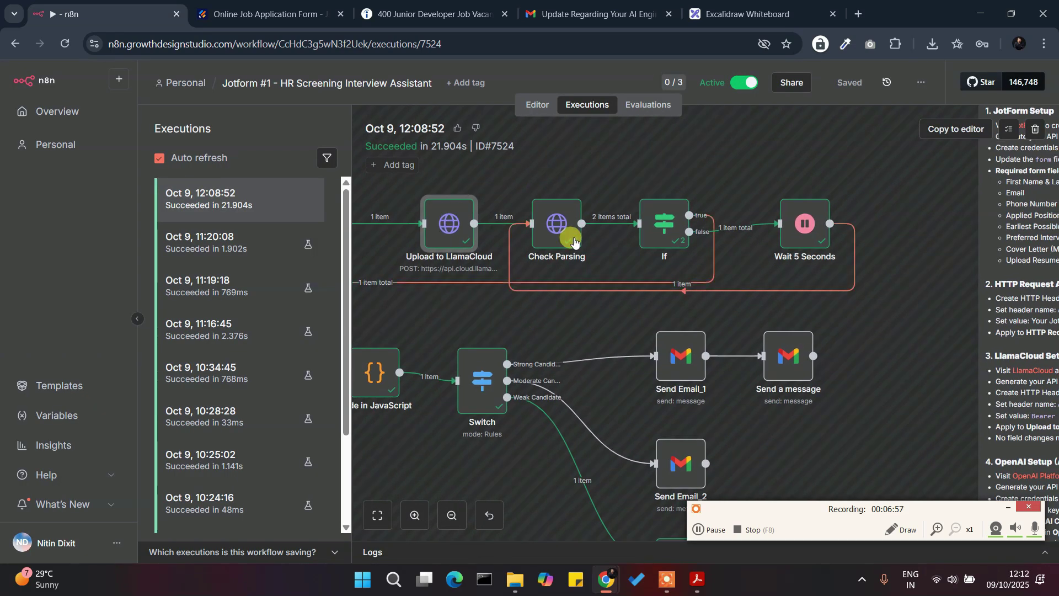
left_click(554, 226)
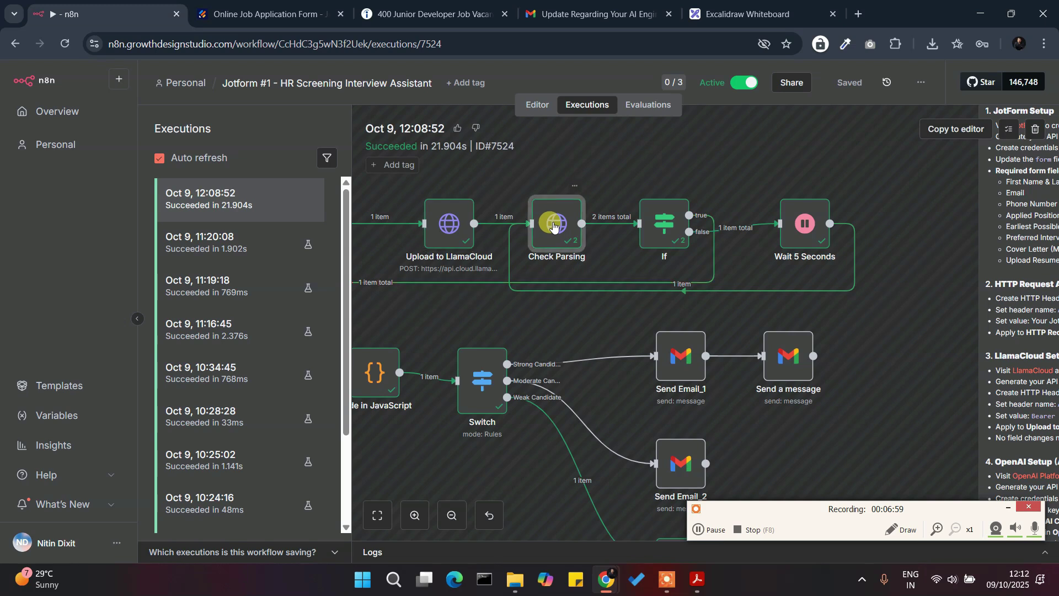
double_click(554, 225)
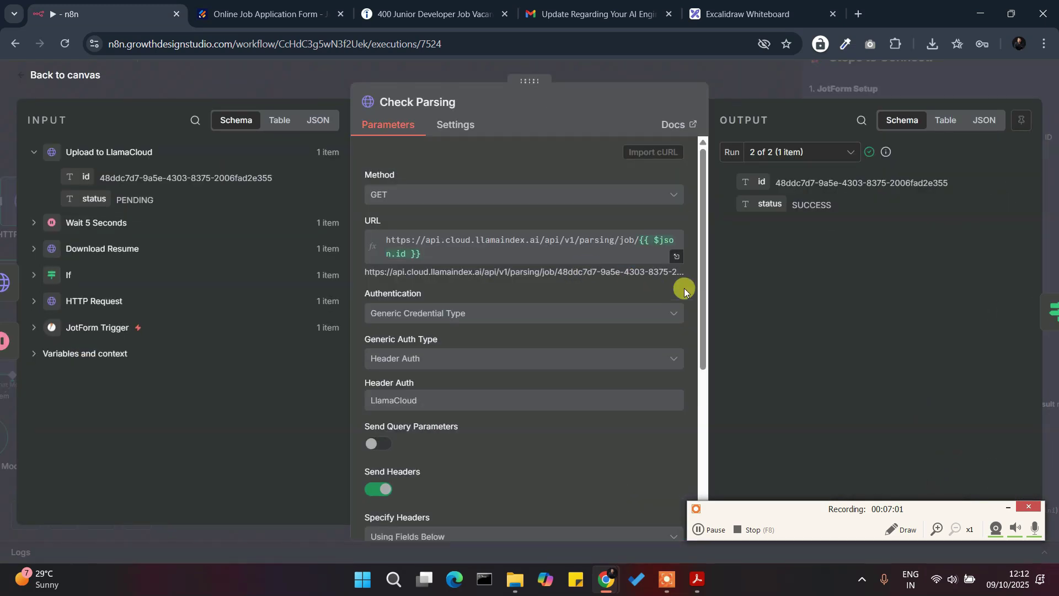
double_click(797, 208)
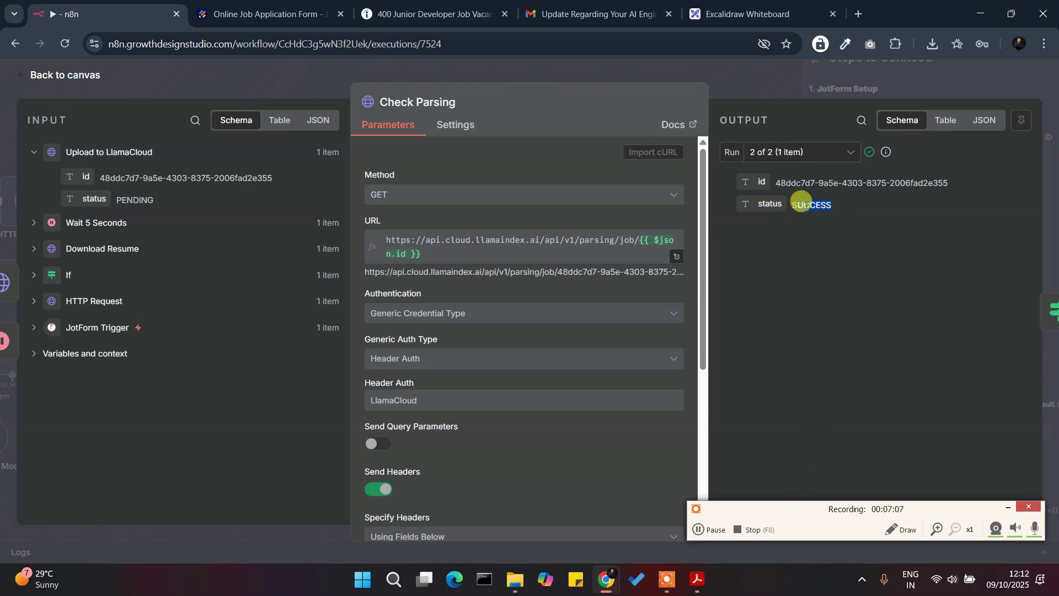
left_click(727, 87)
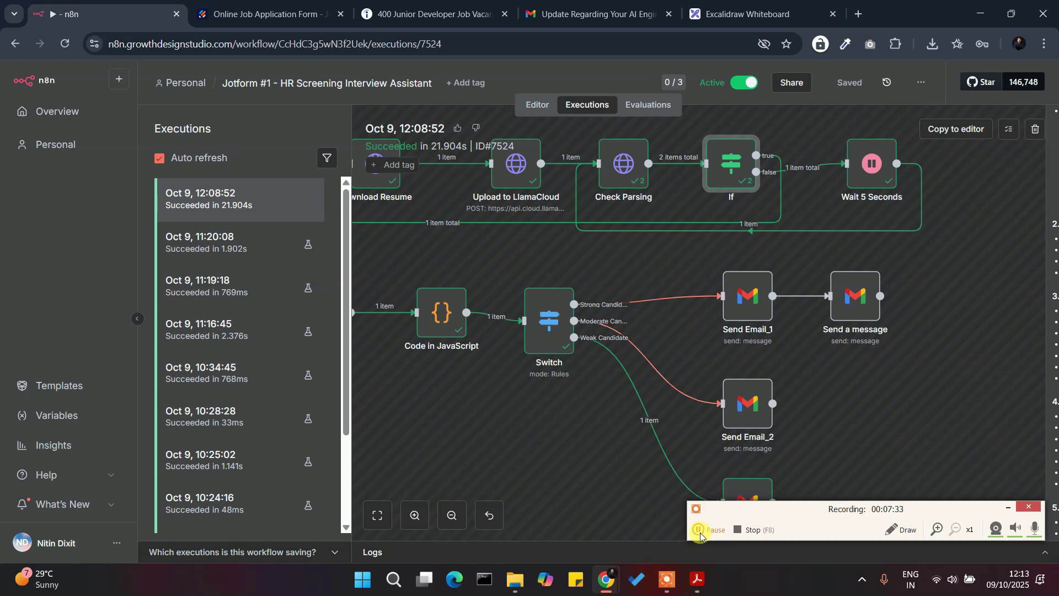
Inspect the If and Retrieve Result nodes, reviewing the LlamaCloud result URL, header authentication and the markdown output of the parsed resume
double_click(737, 159)
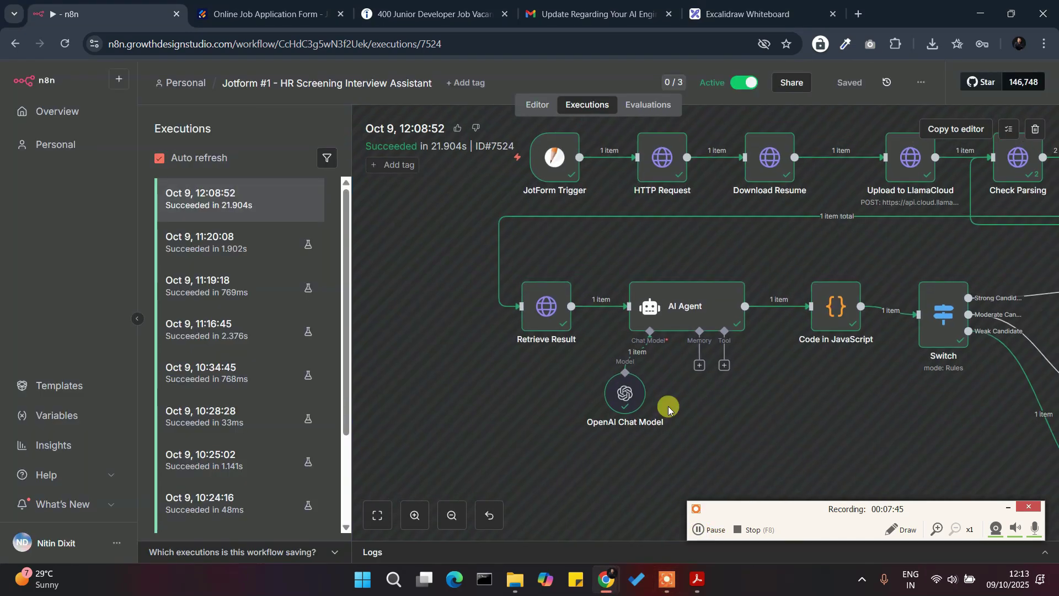
double_click(526, 310)
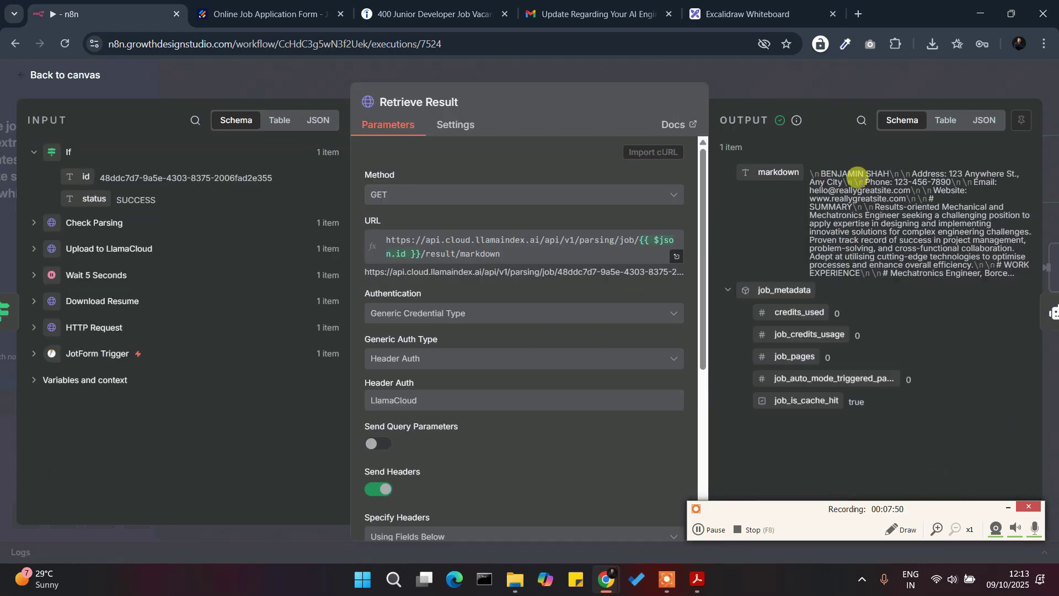
left_click(828, 91)
Inspect the AI Agent node and its OpenAI Chat Model, reviewing the credential, selected model, response text and token usage
scroll(620, 351, "down", 3)
double_click(520, 207)
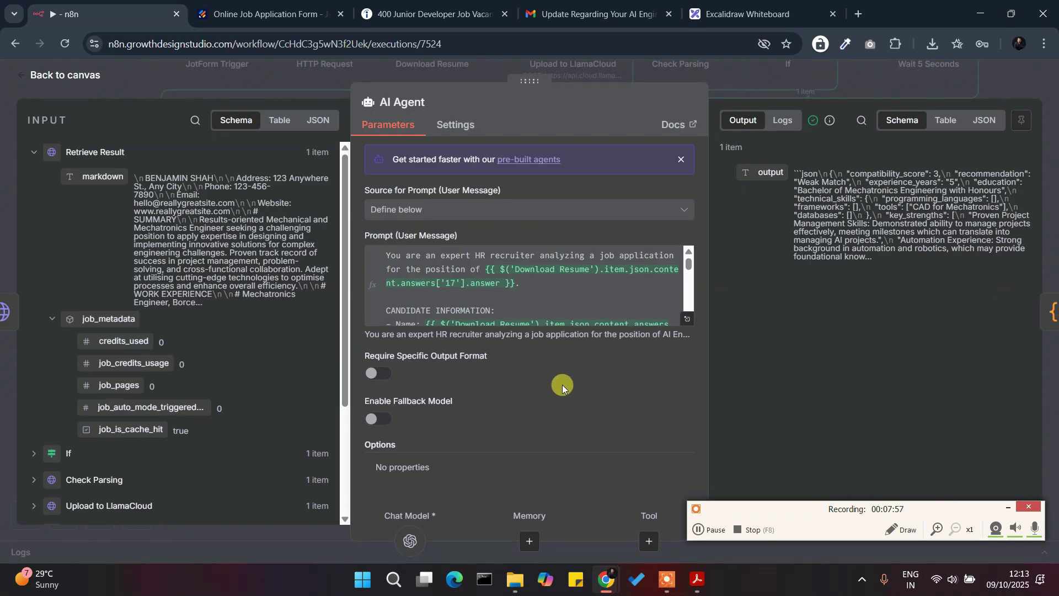
key("Escape")
double_click(461, 299)
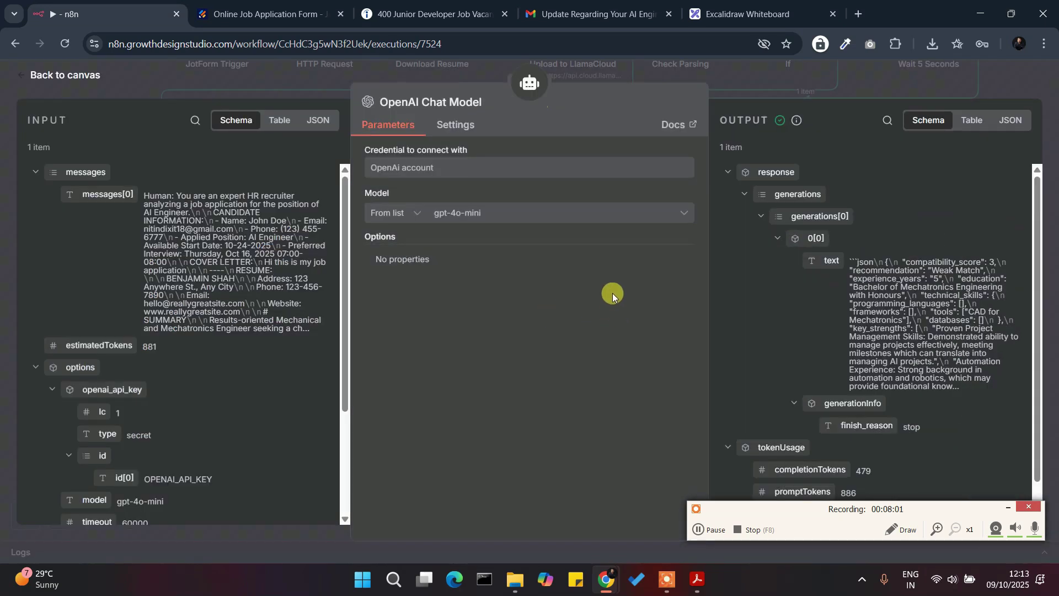
mouse_move(794, 120)
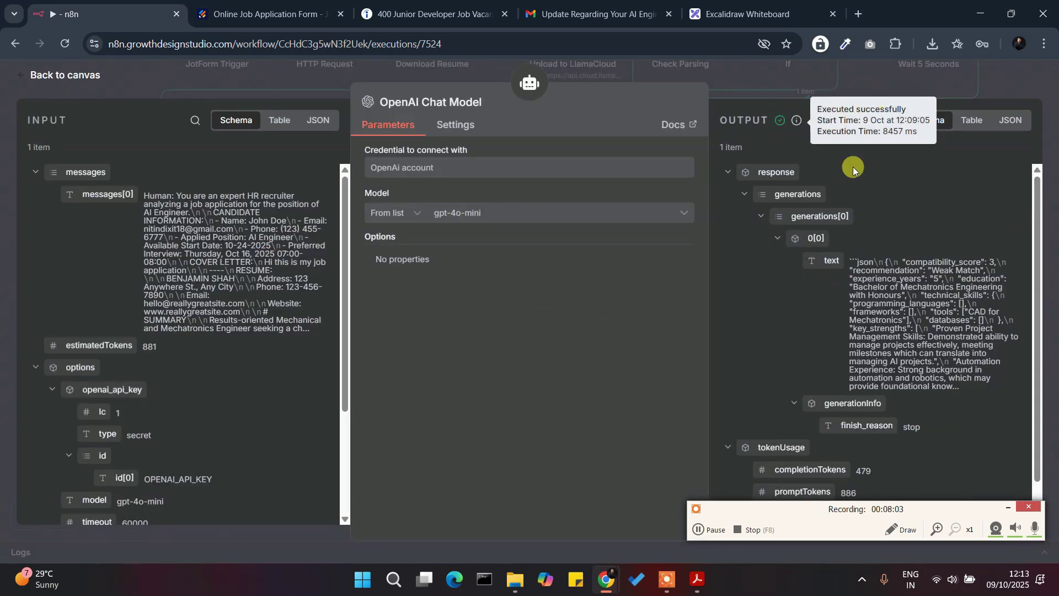
scroll(885, 265, "down", 1)
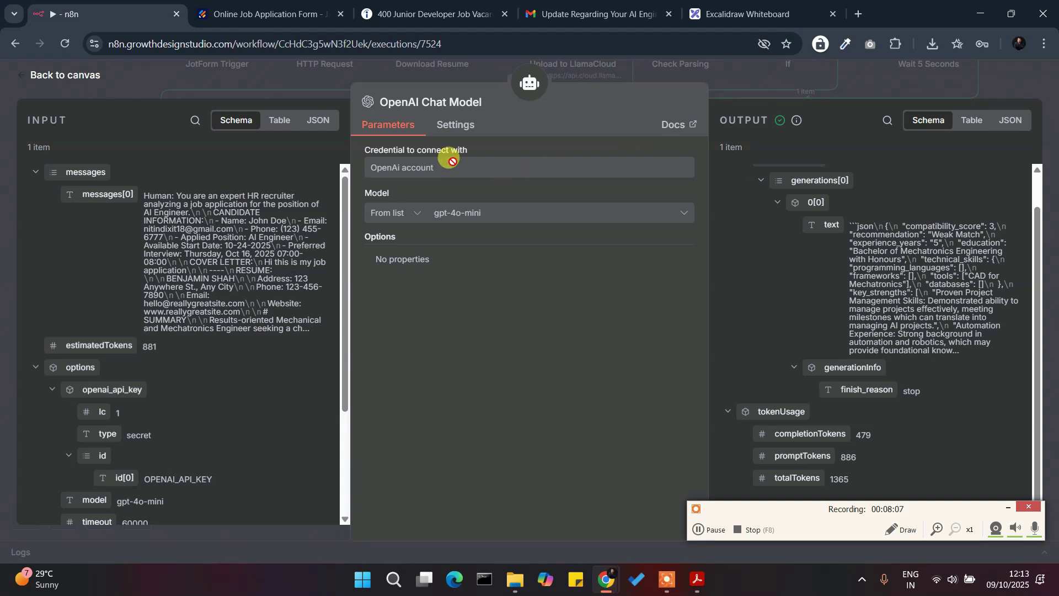
left_click(998, 80)
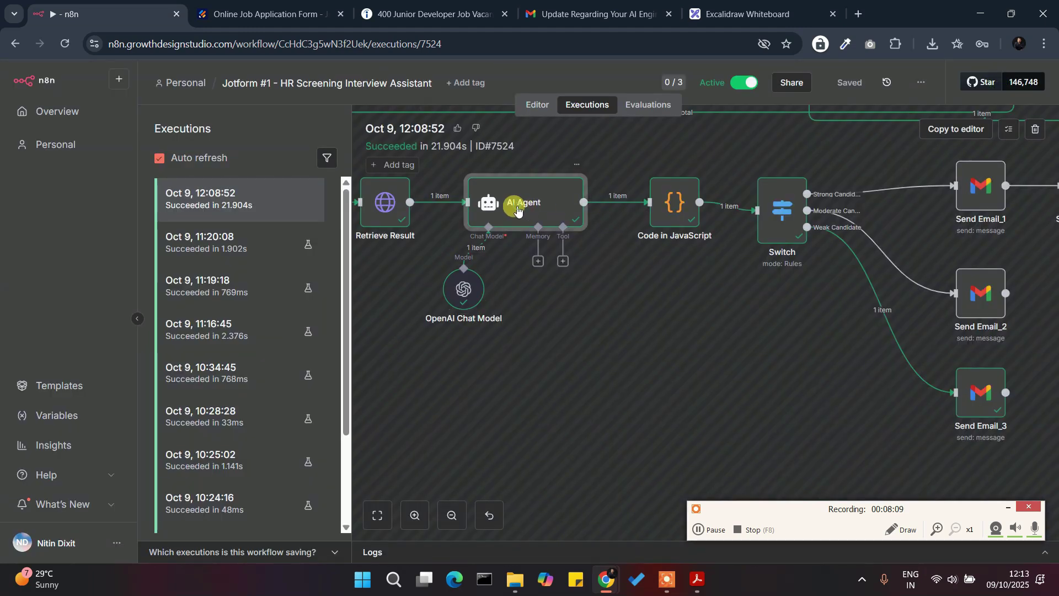
Read the AI Agent's full prompt expression, covering the candidate information, resume markdown, JSON assessment format and scoring guide
double_click(518, 209)
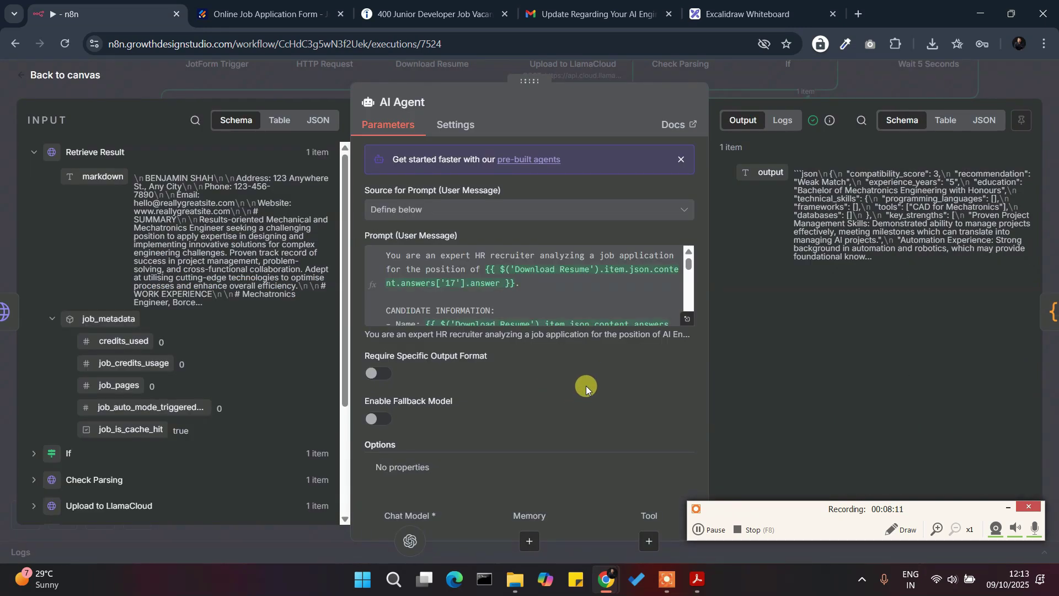
left_click(687, 318)
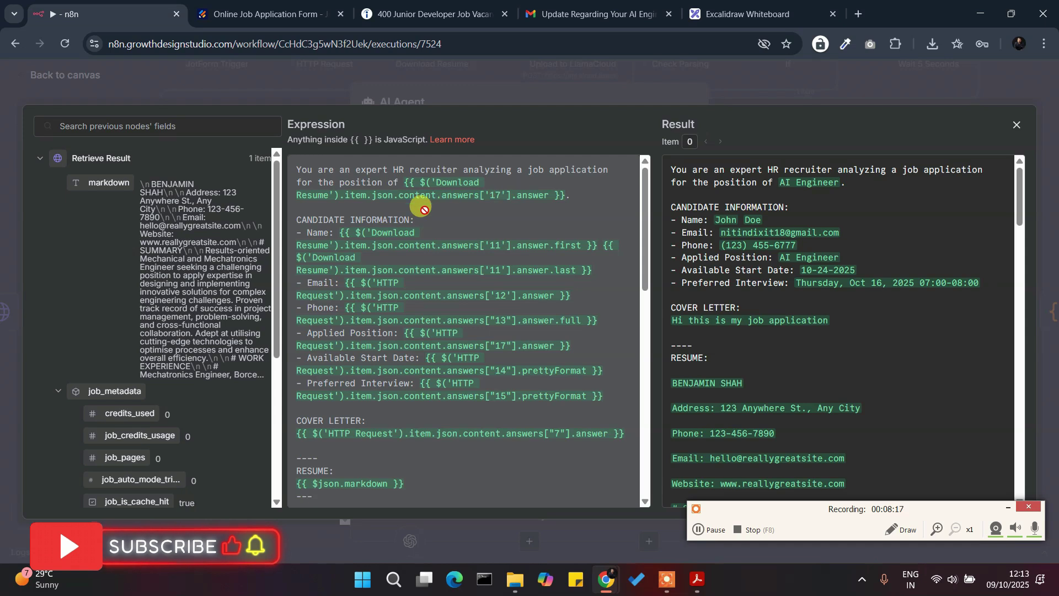
scroll(422, 220, "down", 4)
scroll(436, 291, "down", 7)
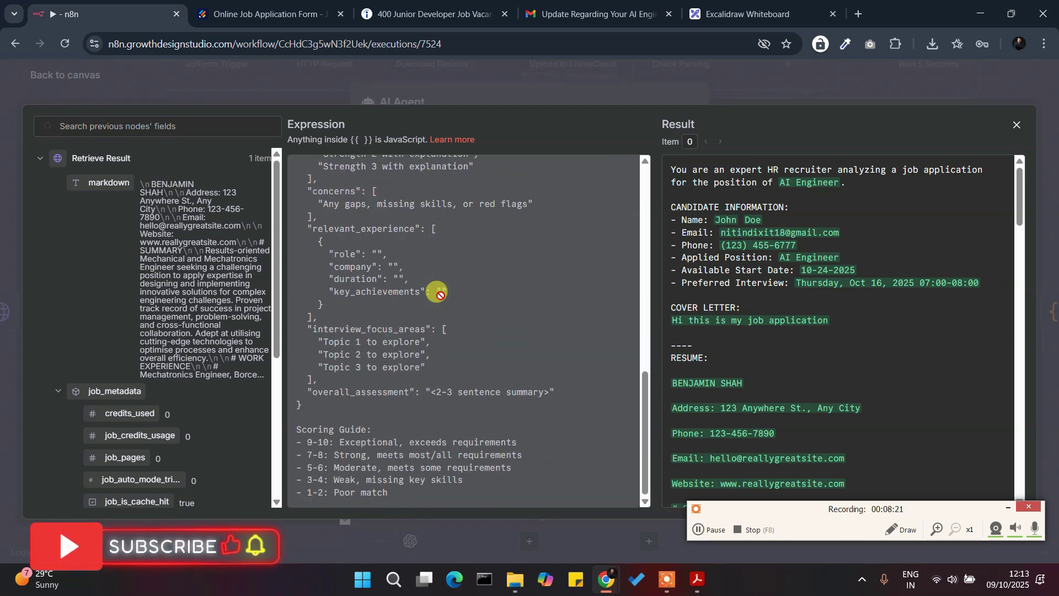
scroll(381, 381, "up", 10)
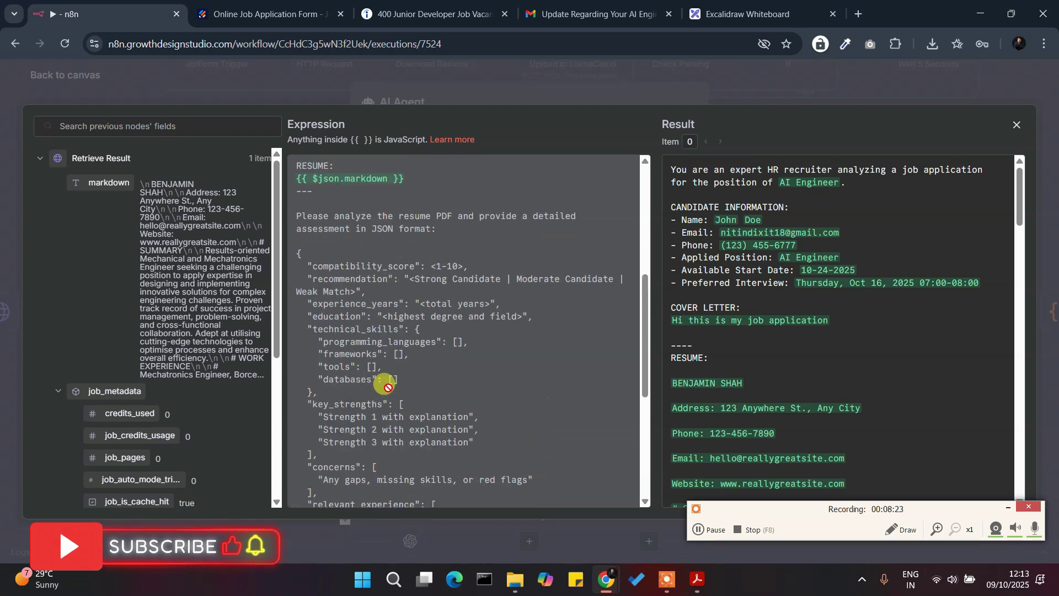
left_click(855, 95)
left_click(855, 95)
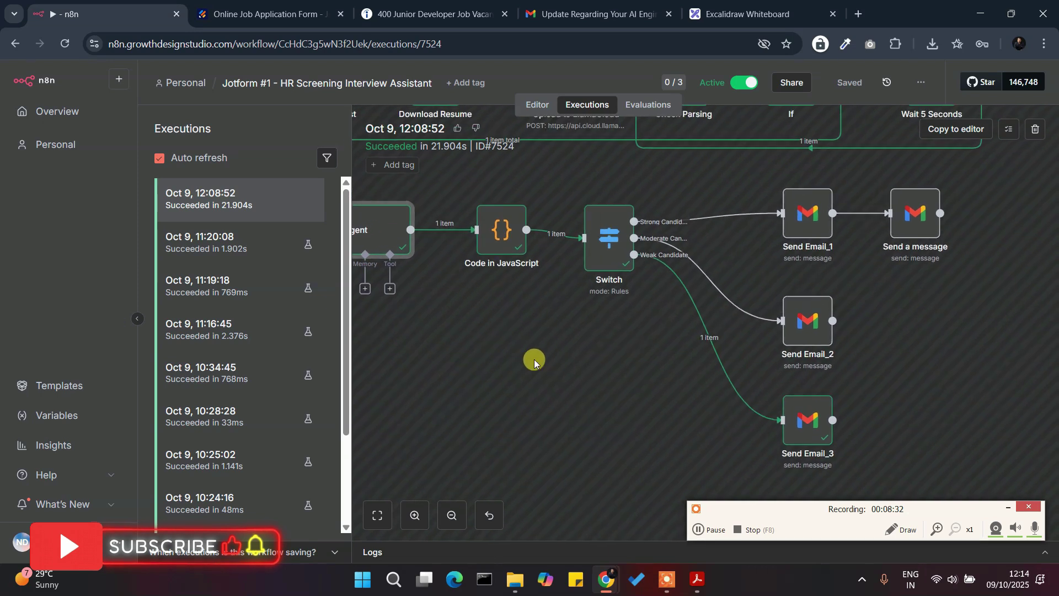
Inspect the Code in JavaScript node, comparing the AI Agent input with the parsed strengths, concerns and relevant experience in the output
double_click(504, 245)
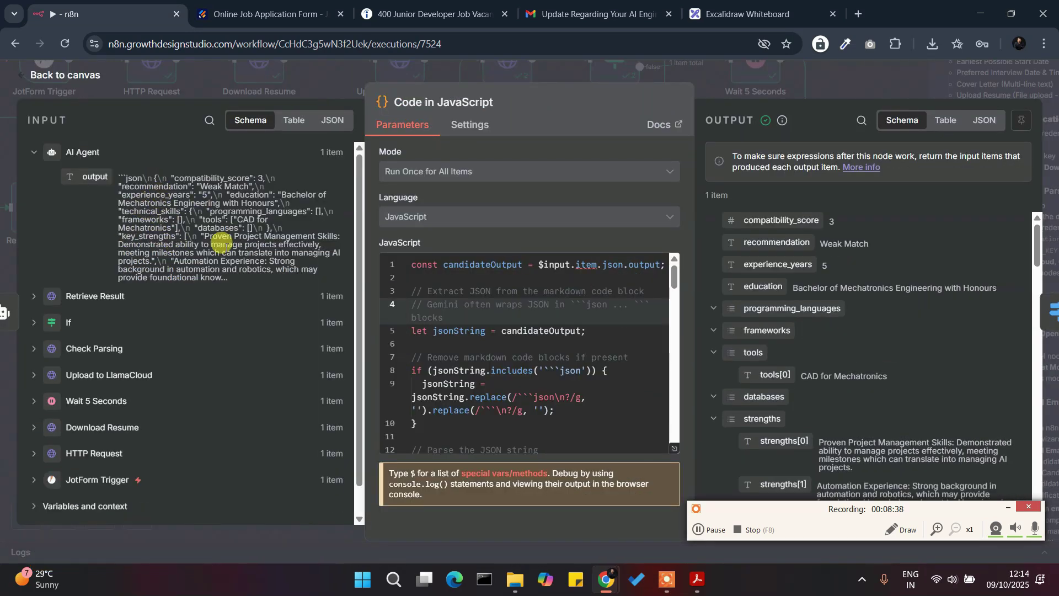
left_click(704, 530)
scroll(799, 334, "down", 3)
scroll(735, 264, "up", 3)
scroll(776, 294, "down", 2)
scroll(776, 294, "down", 1)
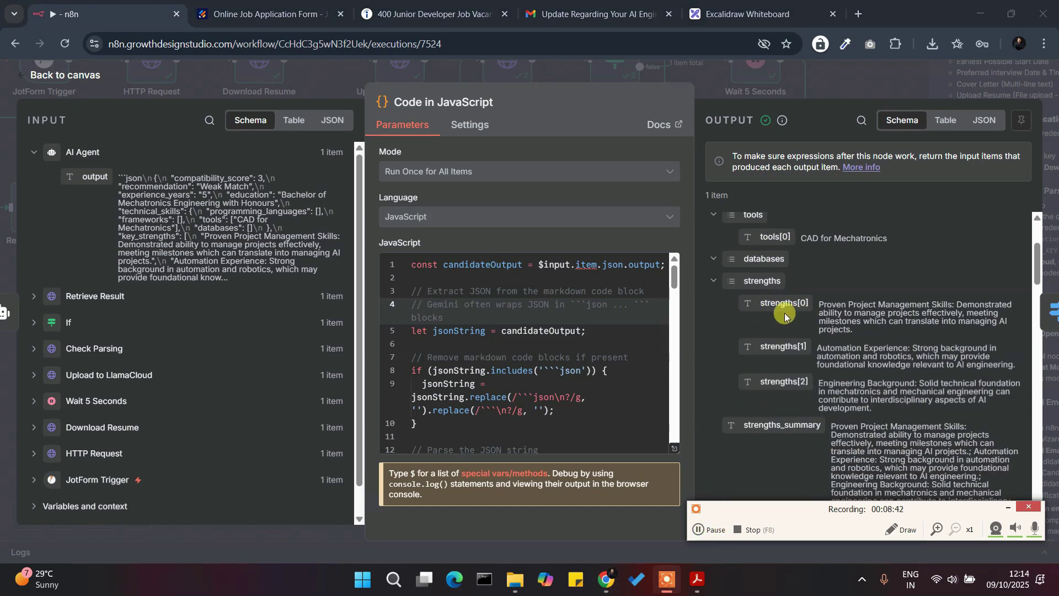
scroll(793, 321, "down", 4)
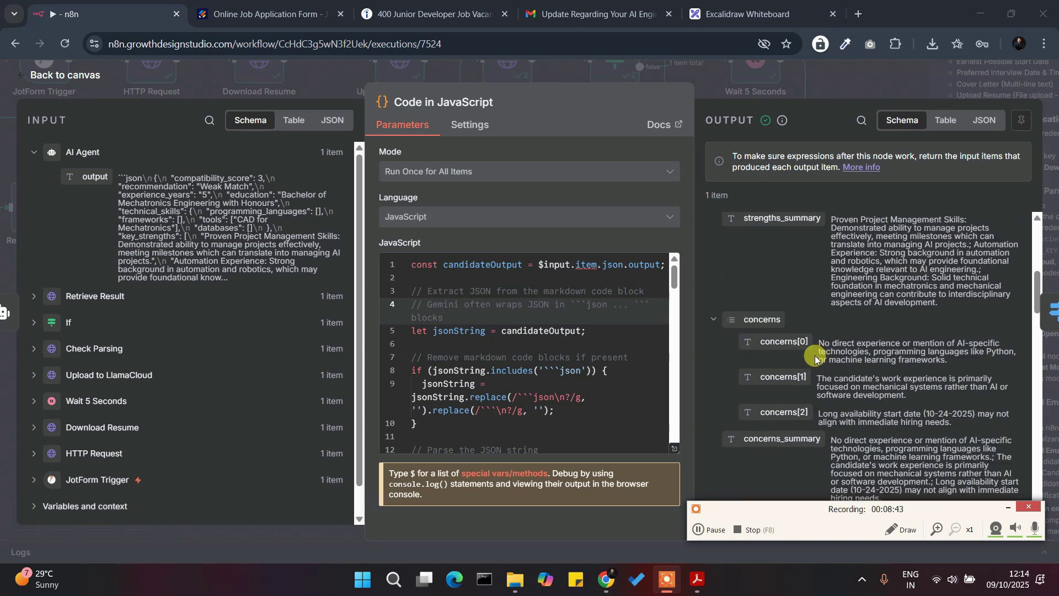
scroll(816, 365, "down", 2)
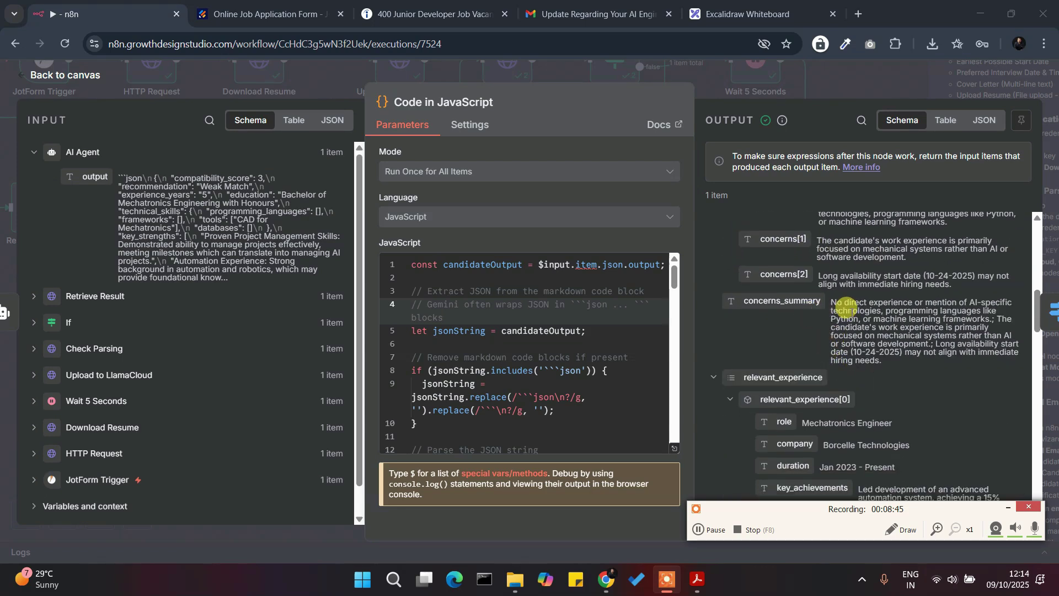
scroll(844, 366, "down", 3)
scroll(808, 309, "down", 5)
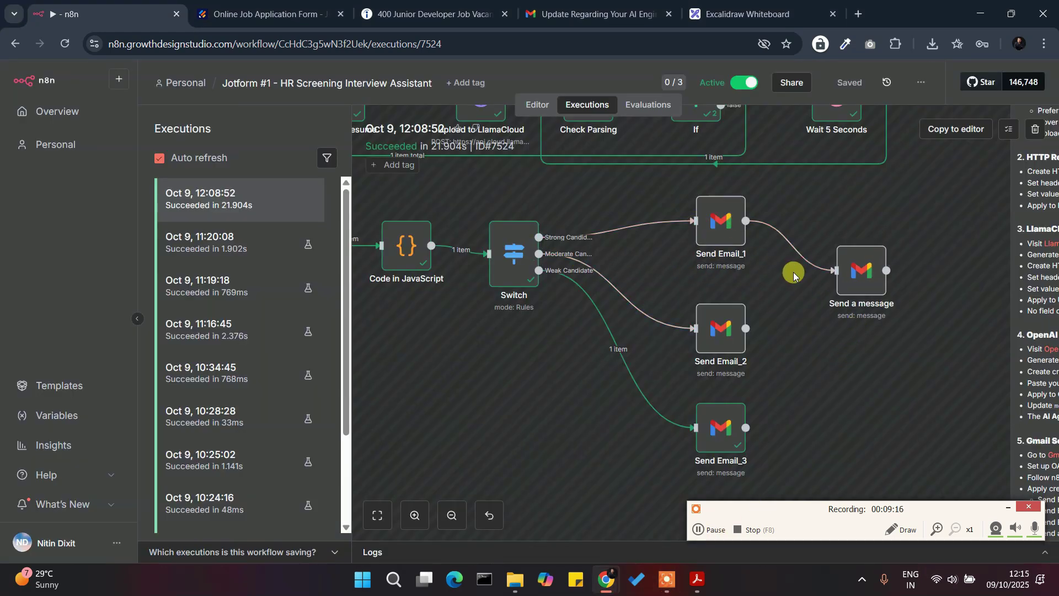
Inspect the Switch node's routing rules for strong and moderate candidates and the item on the Weak Candidate output
left_click(707, 533)
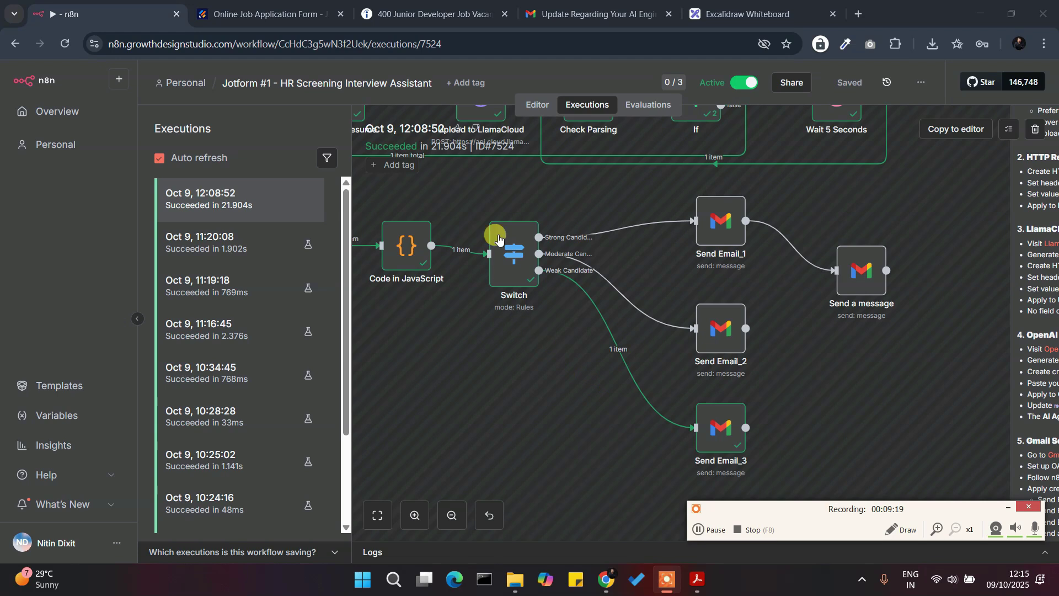
double_click(514, 271)
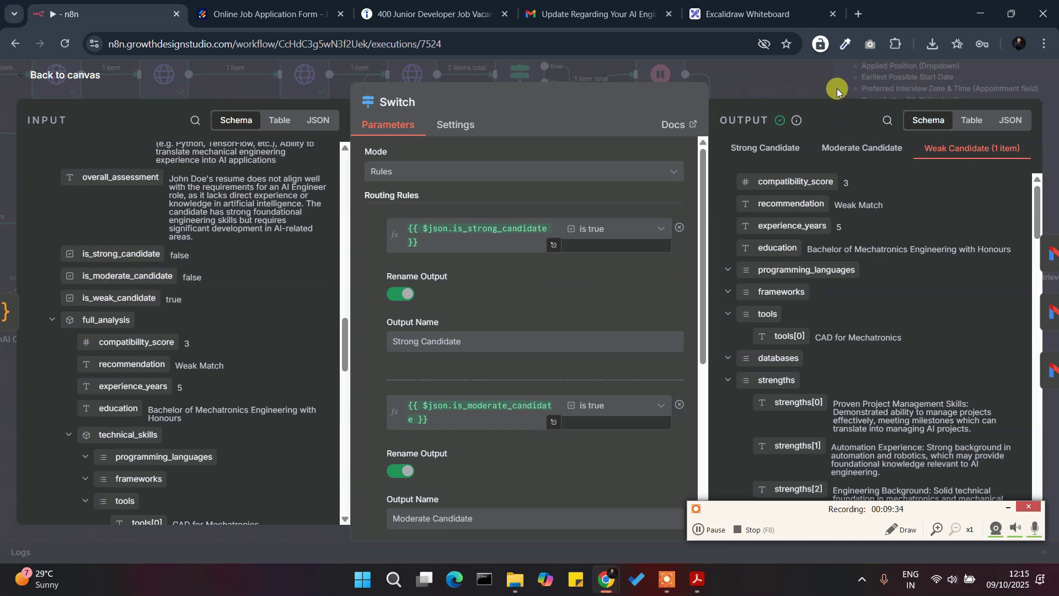
left_click(792, 92)
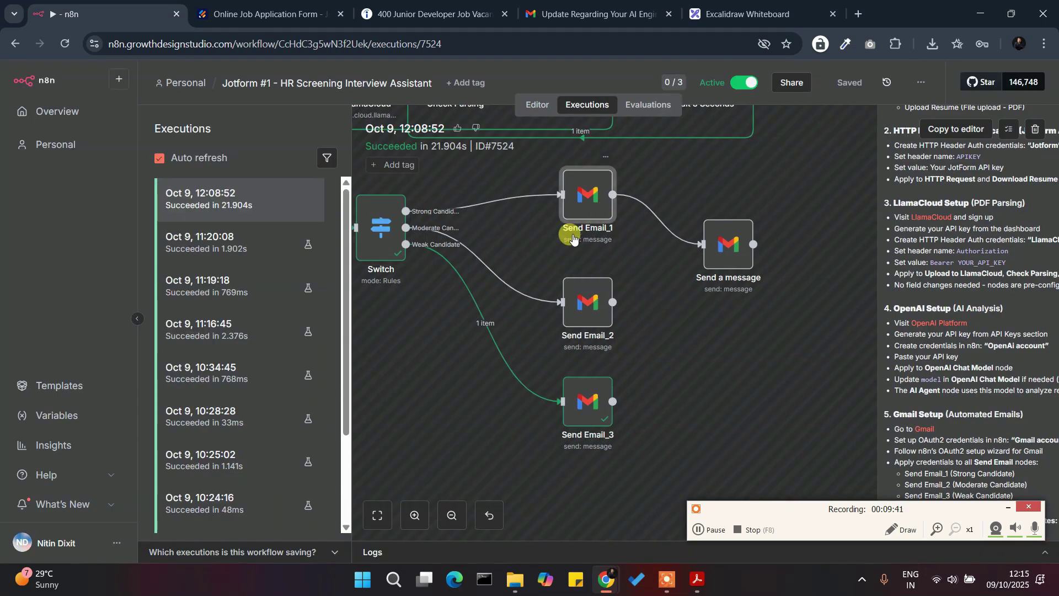
Inspect the Send Email_1 node, reviewing its recipient and subject expressions, HTML email type and full message expression
double_click(573, 238)
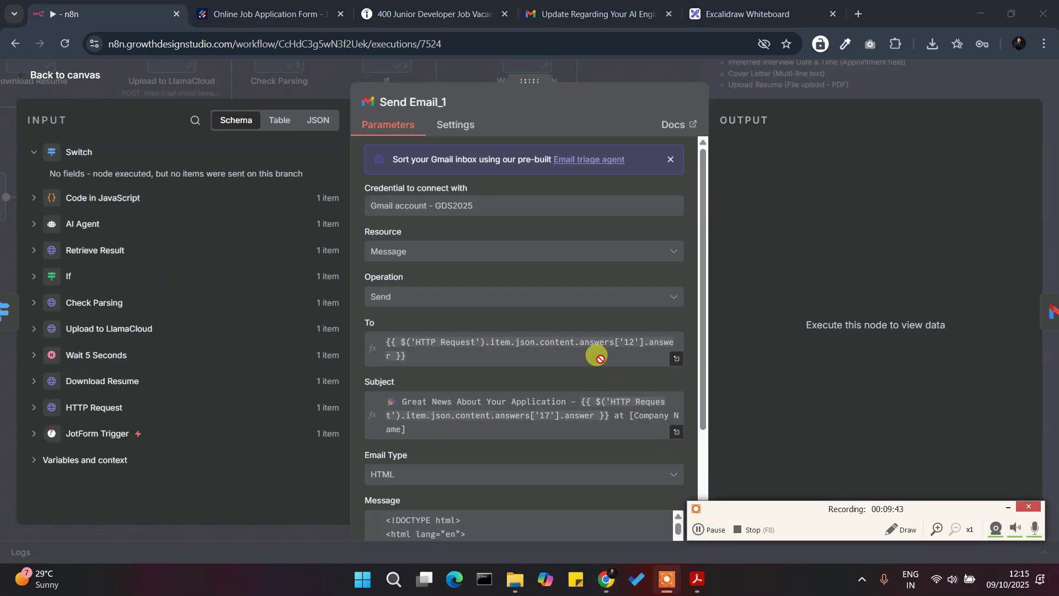
scroll(676, 271, "down", 3)
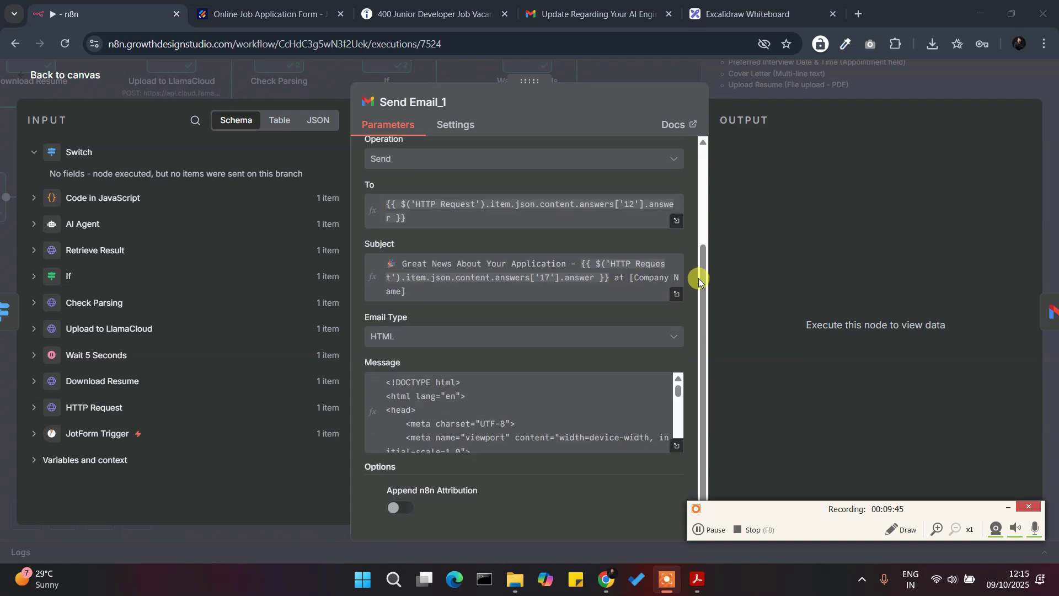
scroll(513, 348, "down", 1)
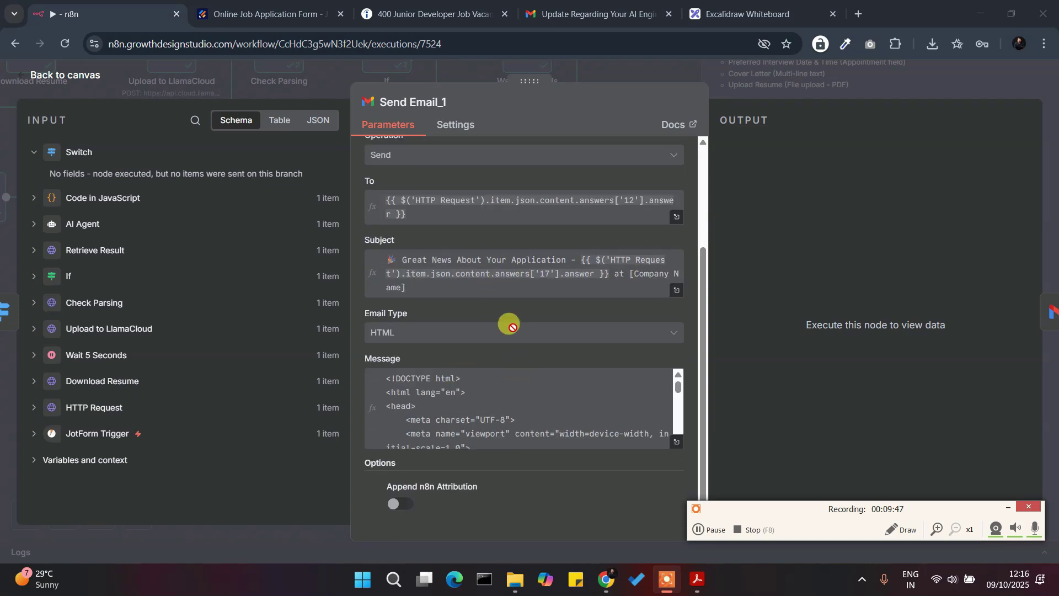
scroll(575, 418, "down", 5)
left_click(677, 443)
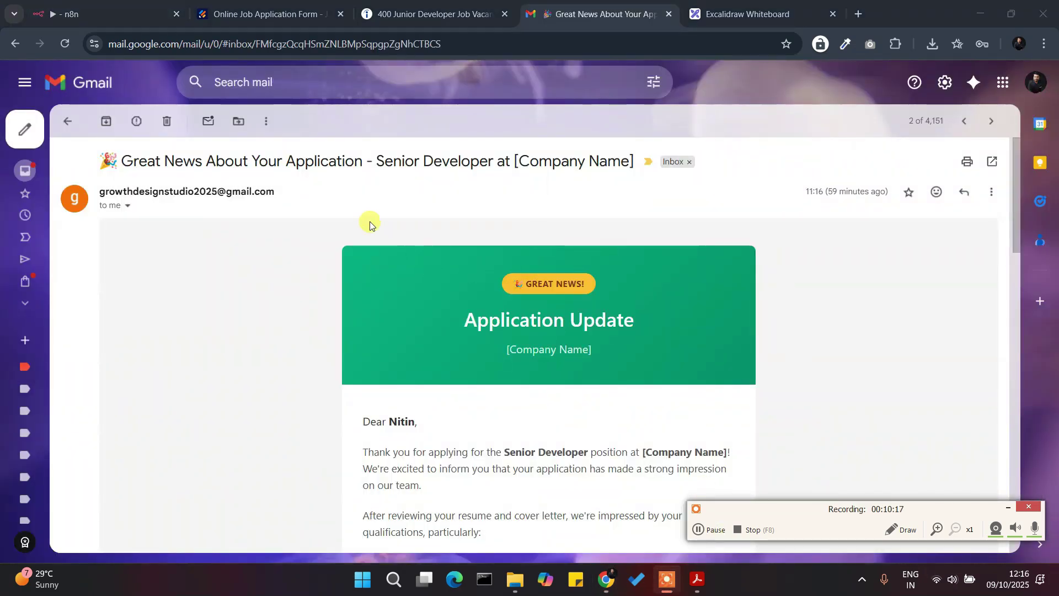
In Gmail, read the "Great News About Your Application - Senior Developer" email, highlighting the preferred interview date and time under Next Steps
scroll(531, 260, "down", 2)
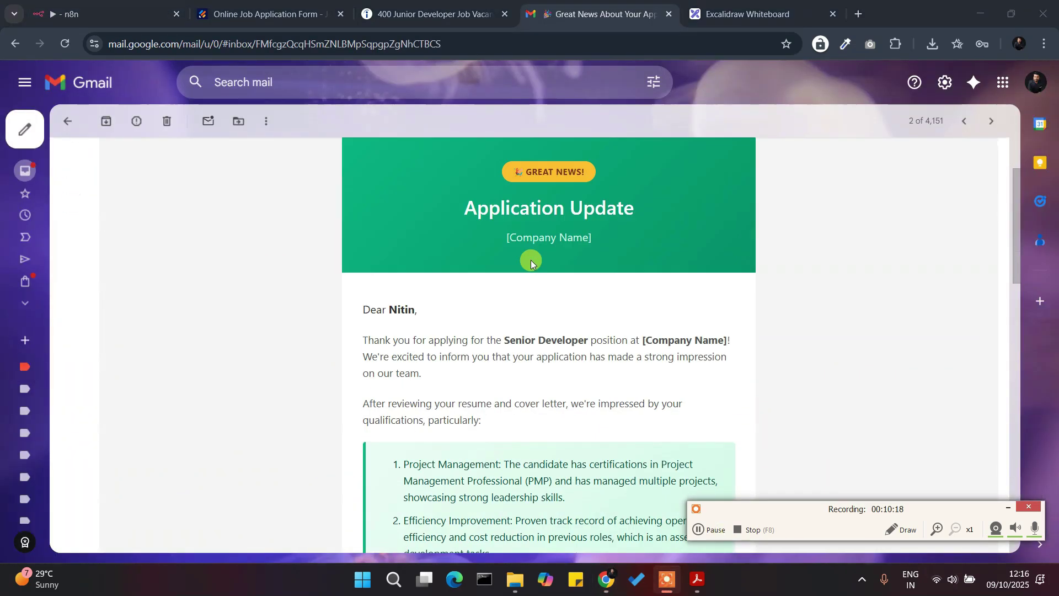
scroll(626, 270, "up", 1)
scroll(627, 270, "down", 1)
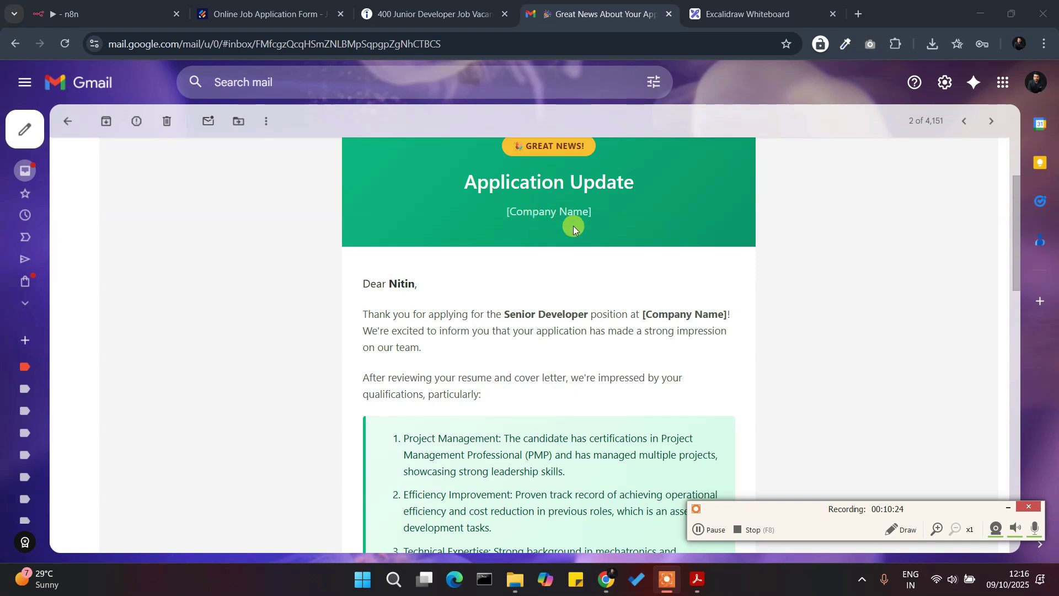
scroll(505, 296, "down", 2)
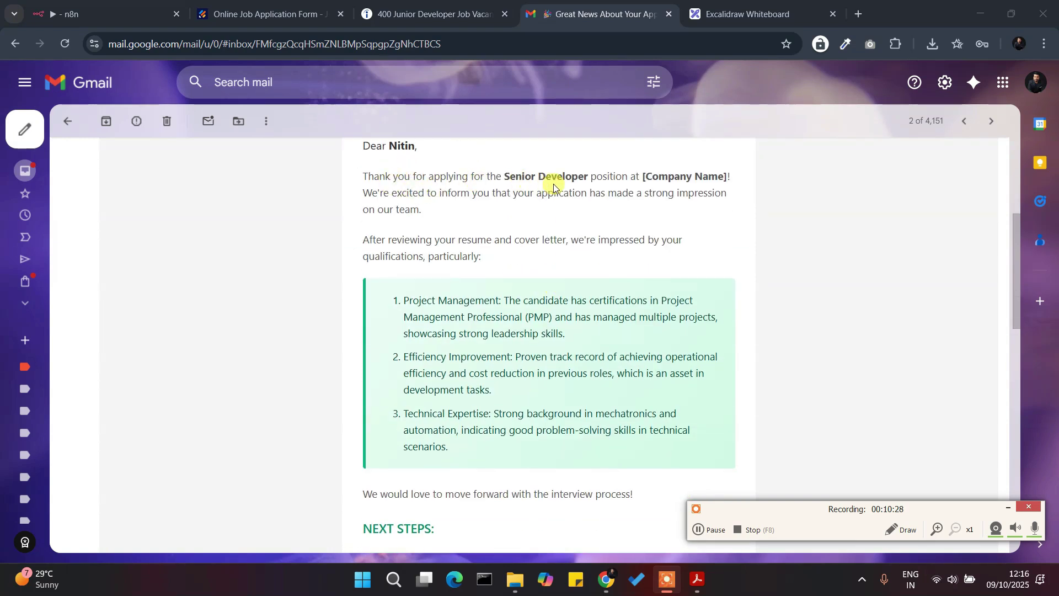
scroll(546, 243, "down", 1)
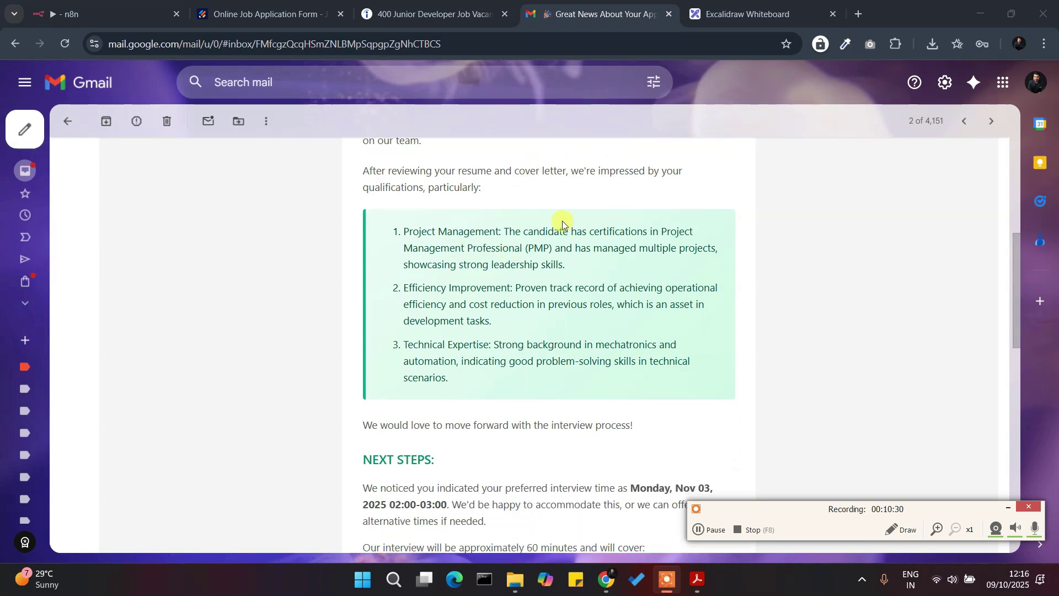
scroll(562, 223, "down", 5)
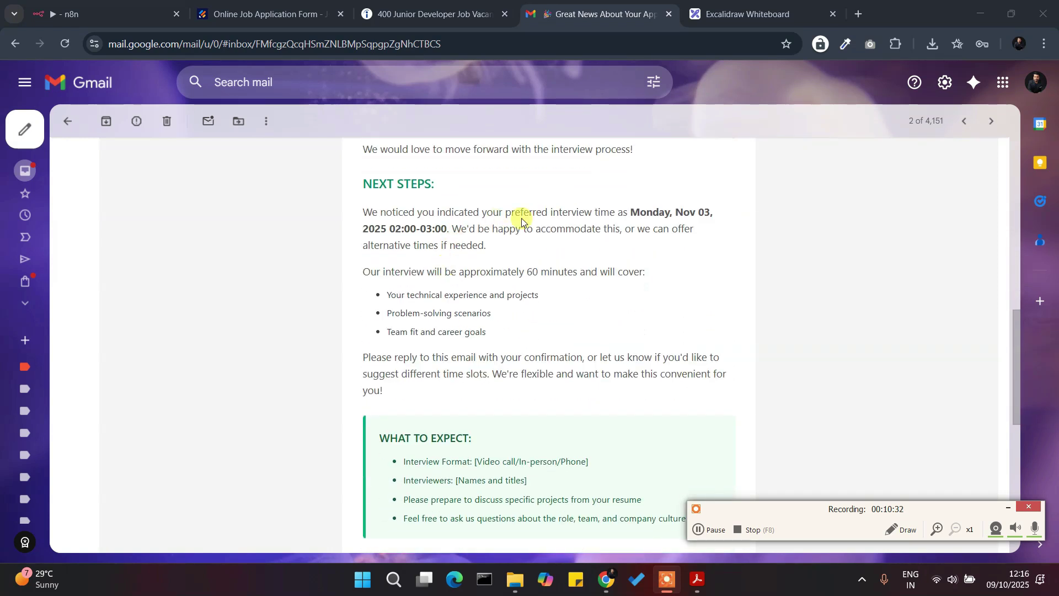
left_click_drag(629, 214, 711, 214)
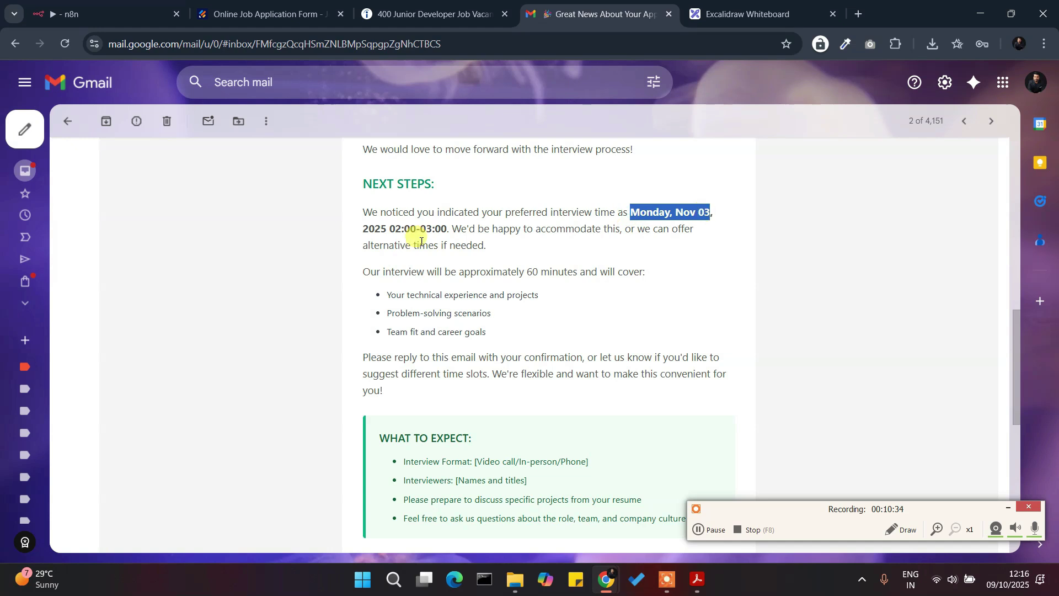
left_click_drag(448, 228, 416, 228)
scroll(626, 251, "down", 1)
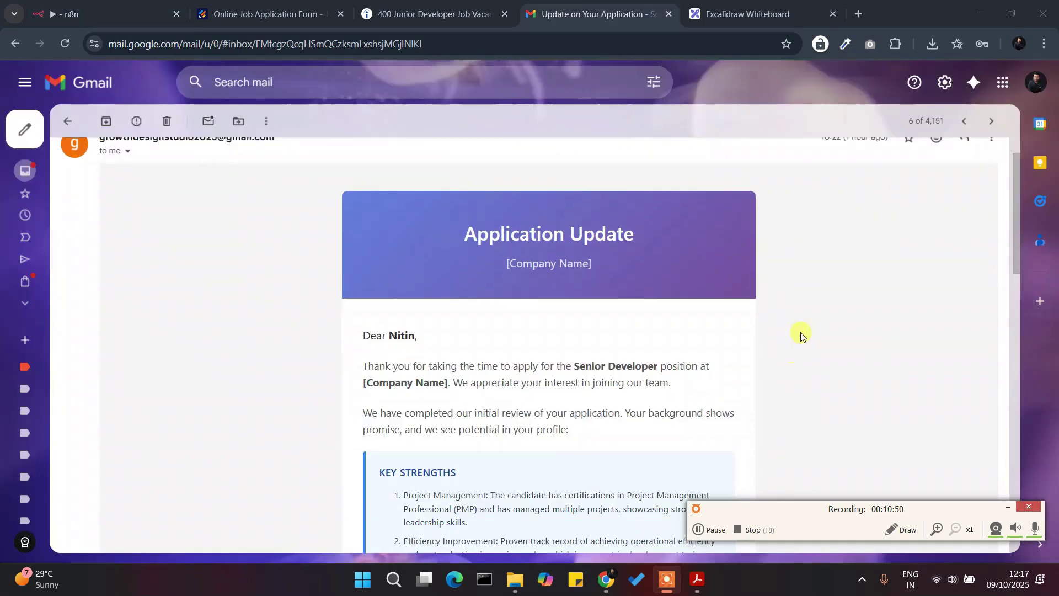
Read the "Update on Your Application - Senior Developer" email, covering Key Strengths, Current Status, Timeline, What This Means and Have More to Share
scroll(800, 332, "up", 2)
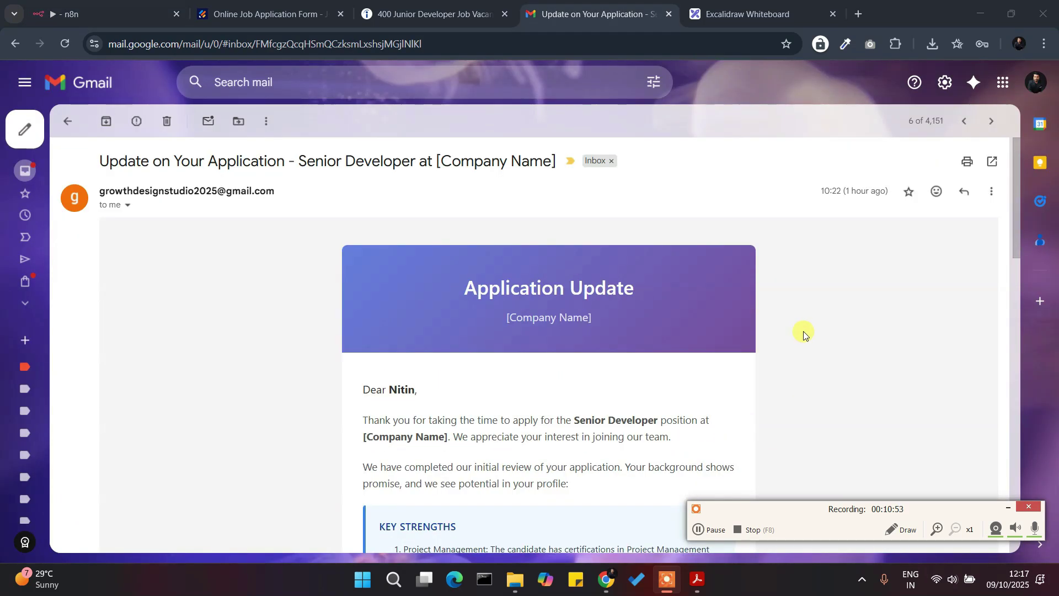
scroll(803, 331, "down", 5)
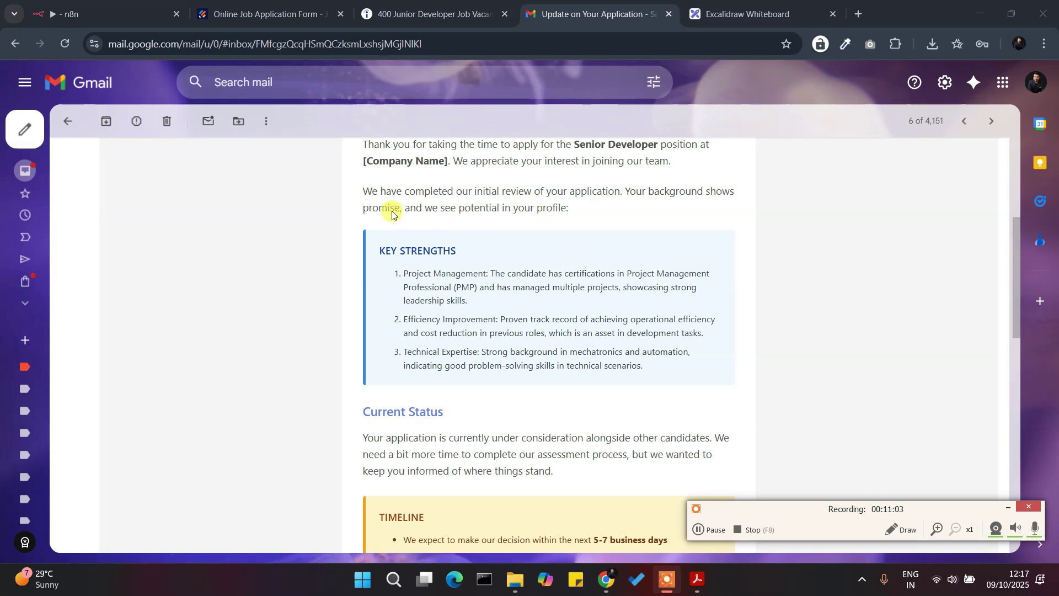
scroll(488, 313, "down", 1)
scroll(487, 314, "down", 3)
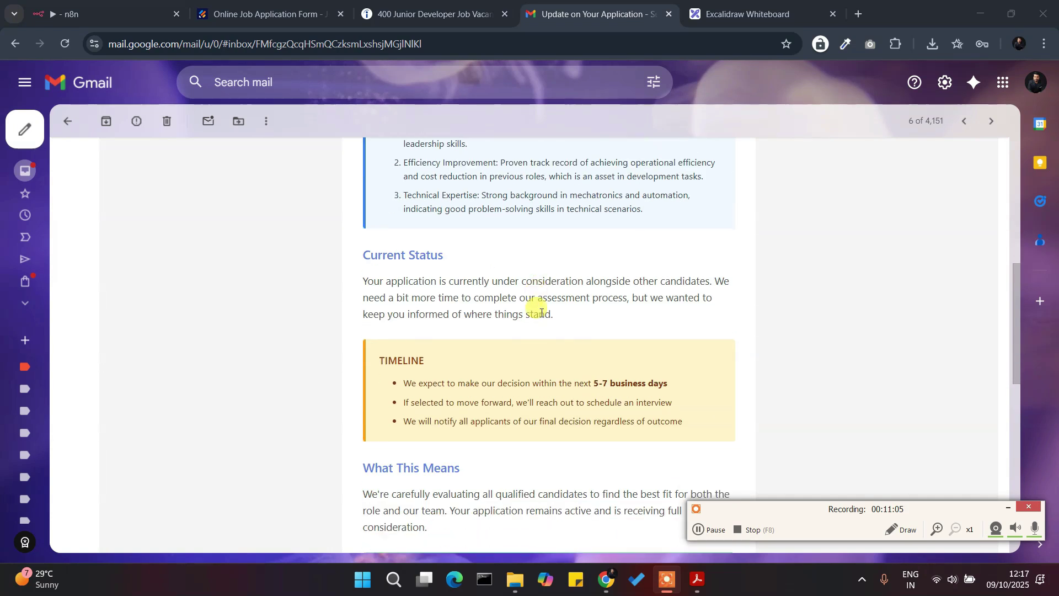
scroll(456, 342, "down", 4)
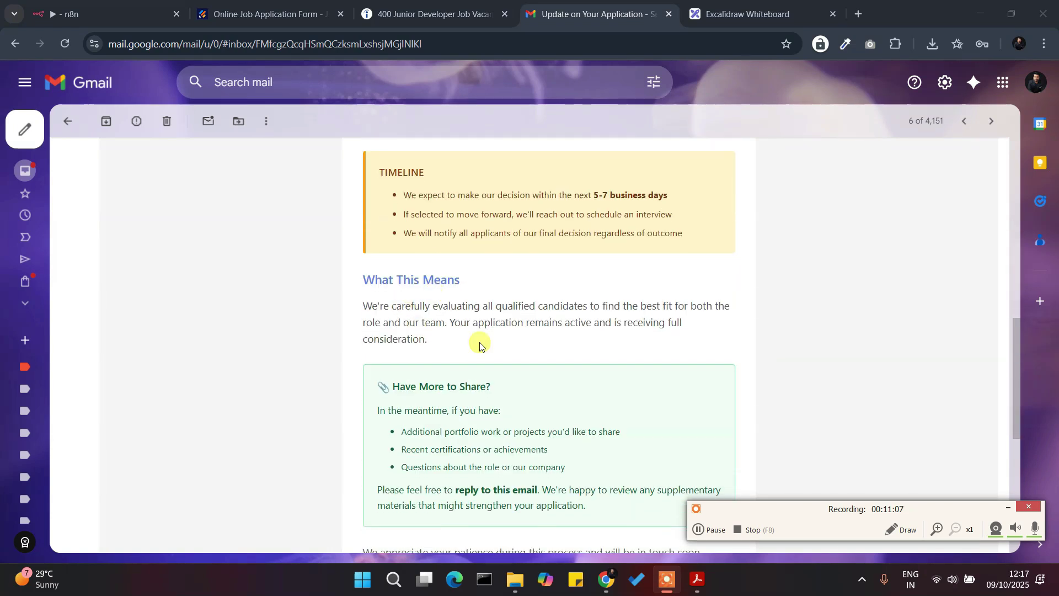
Open the "Update Regarding Your Senior Developer Application" email and read its What's Next, Explore Other Opportunities and Resources to Consider sections
scroll(475, 342, "down", 3)
left_click(68, 121)
left_click(316, 303)
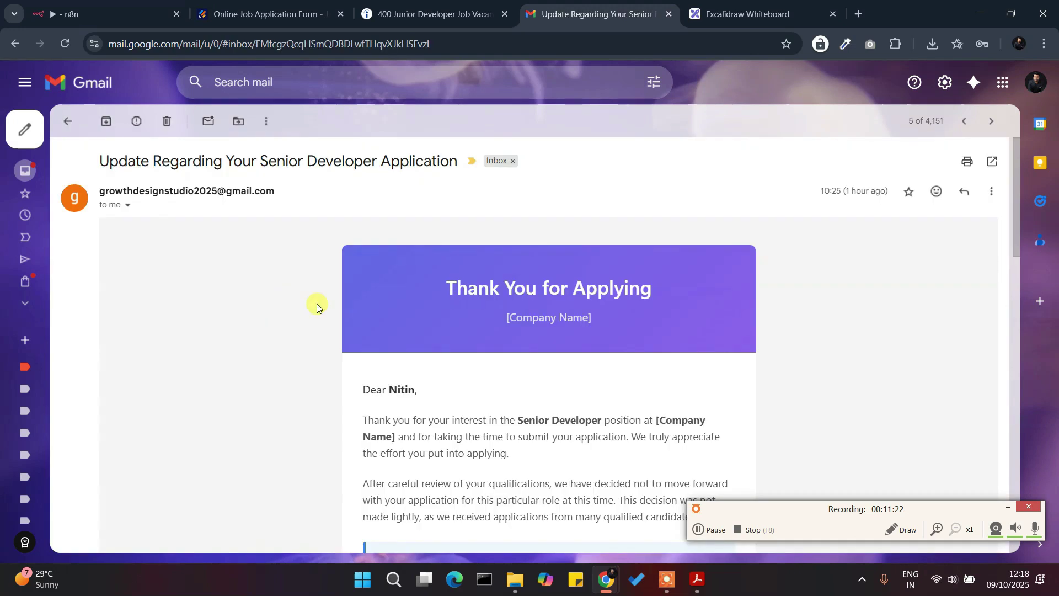
scroll(549, 338, "down", 4)
scroll(551, 340, "down", 2)
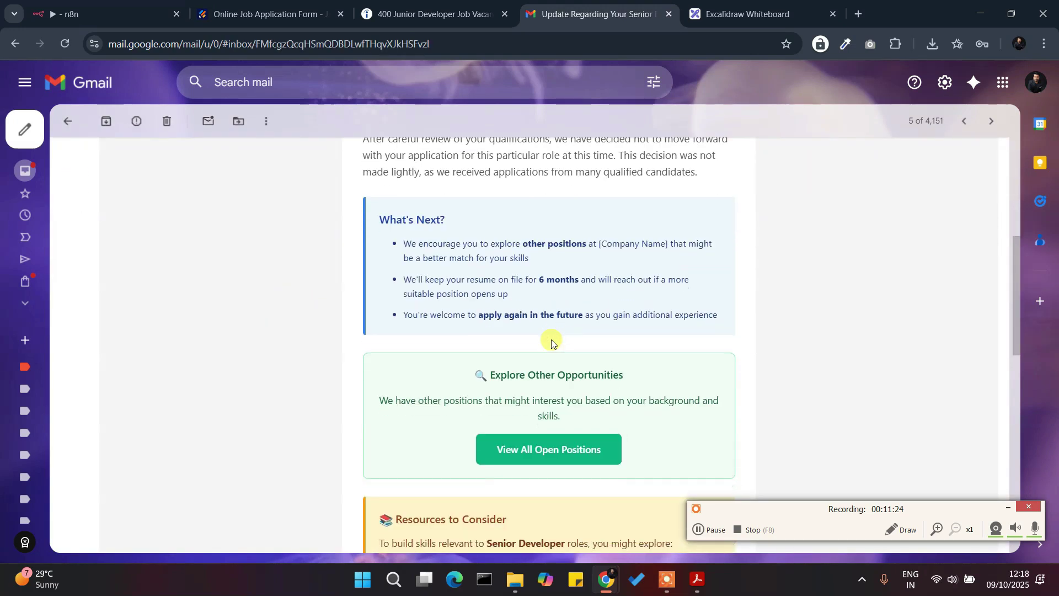
scroll(552, 343, "down", 1)
scroll(544, 338, "up", 3)
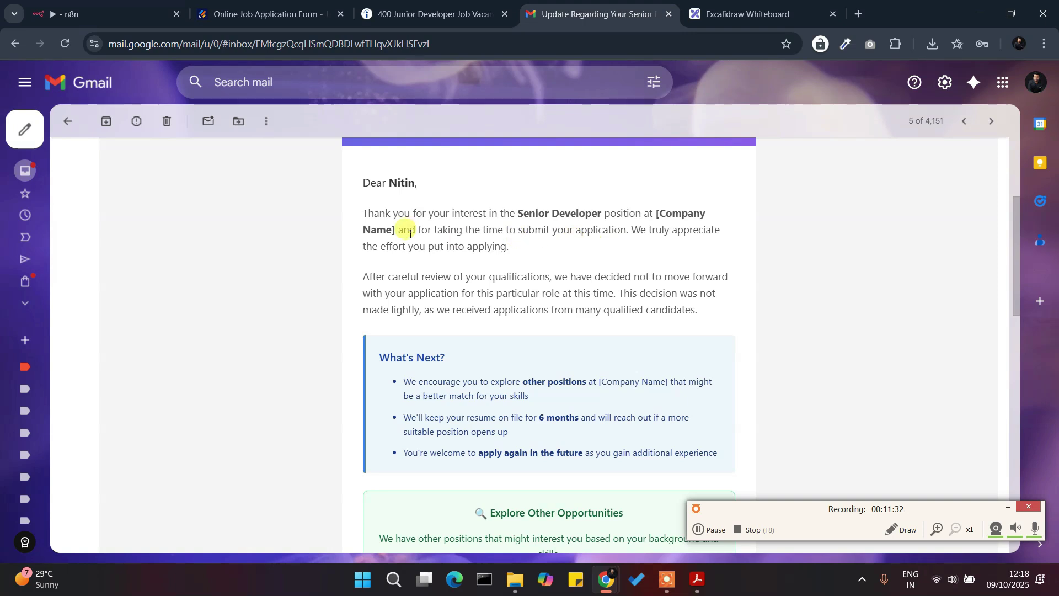
scroll(478, 264, "down", 1)
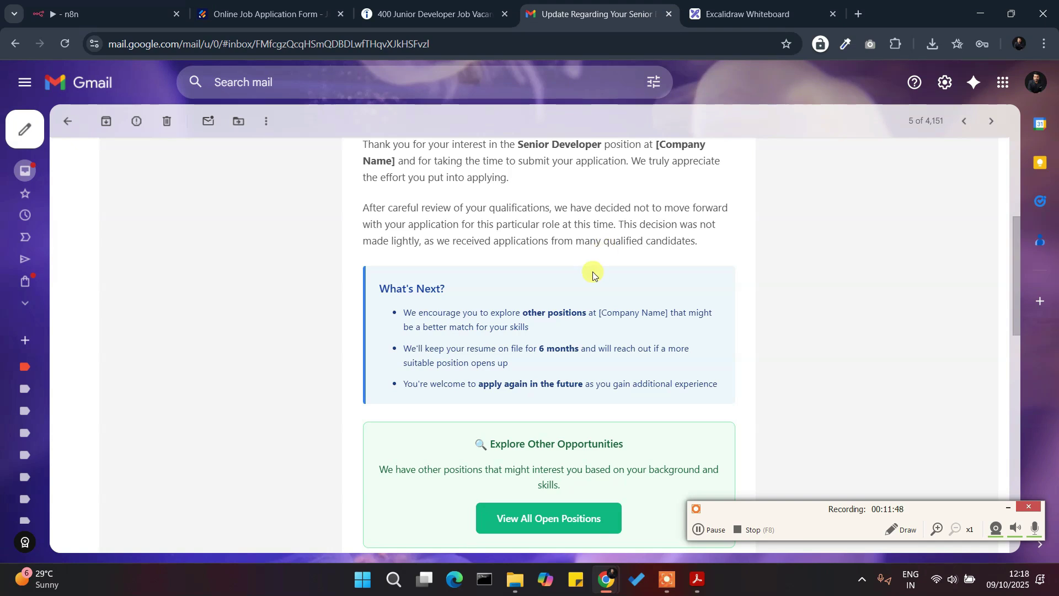
scroll(509, 307, "down", 4)
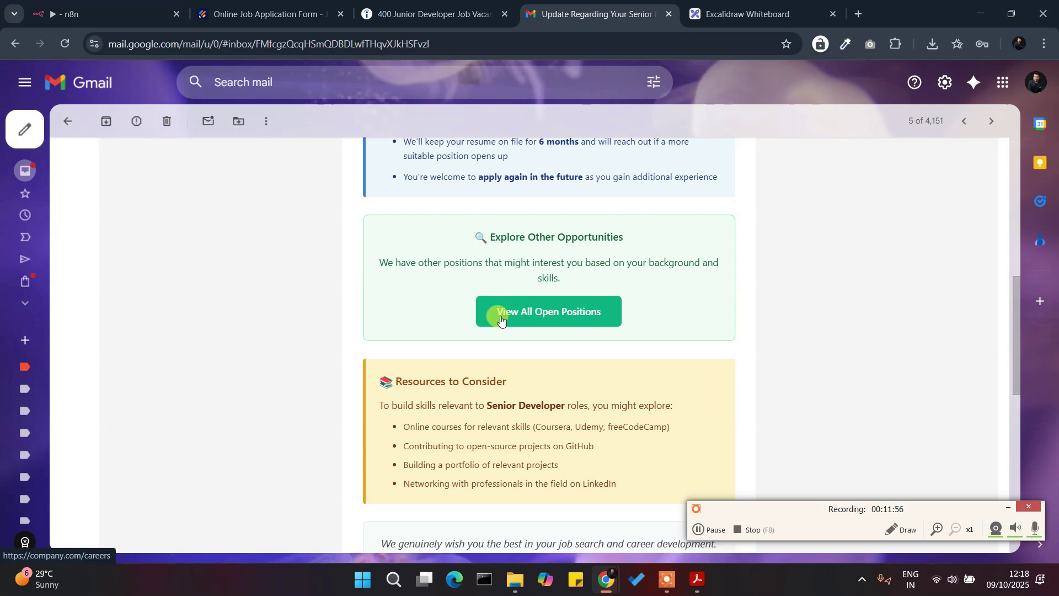
scroll(515, 333, "down", 3)
scroll(514, 230, "up", 1)
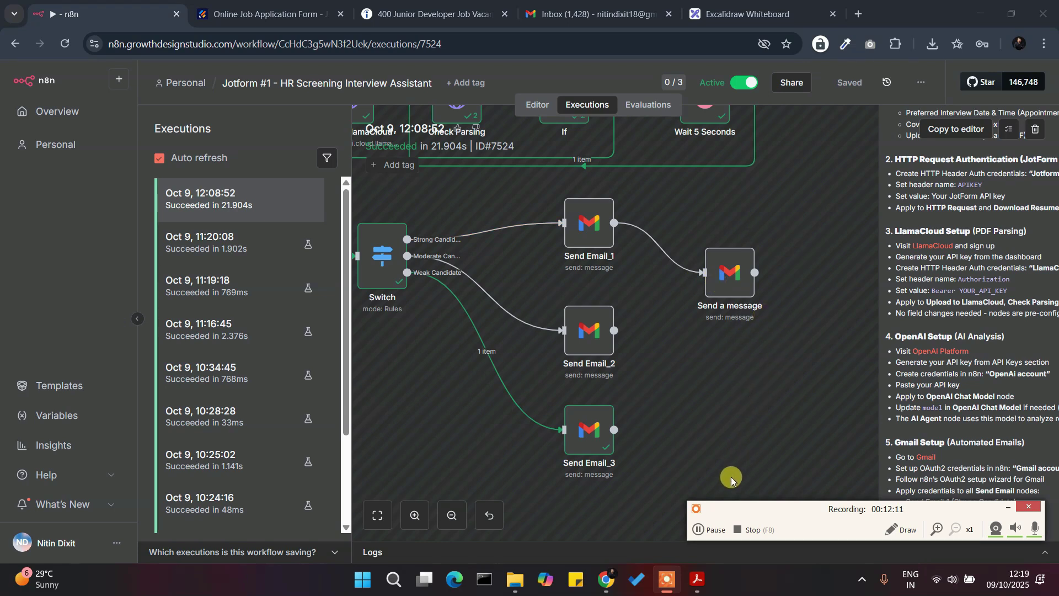
In the HR manager's Gmail inbox, read the Senior Developer "Interview Brief" email, highlighting its subject score and reviewing Candidate Information through Technical Skills
left_click(710, 530)
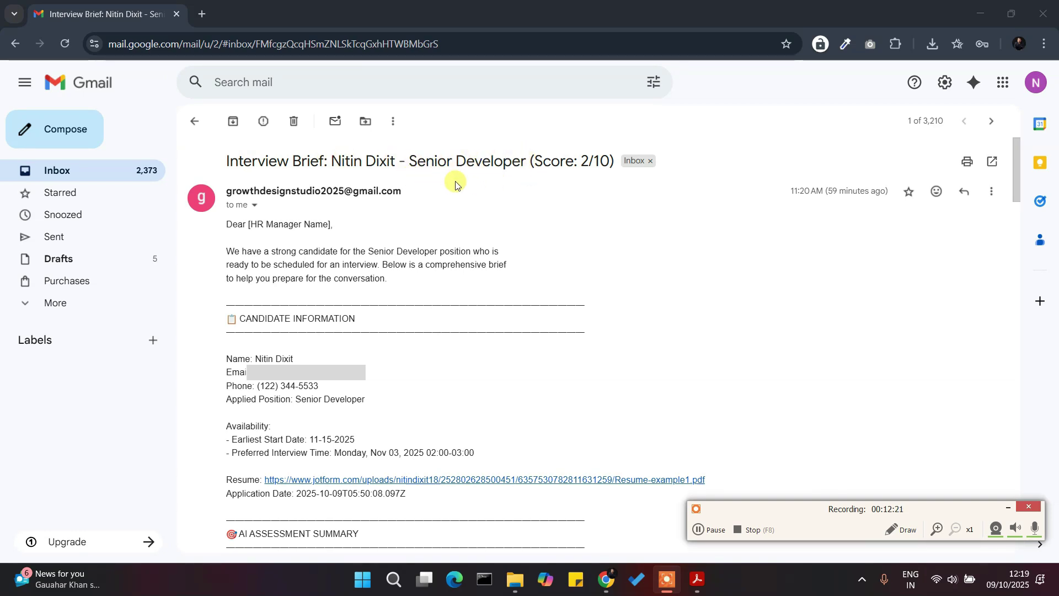
double_click(584, 161)
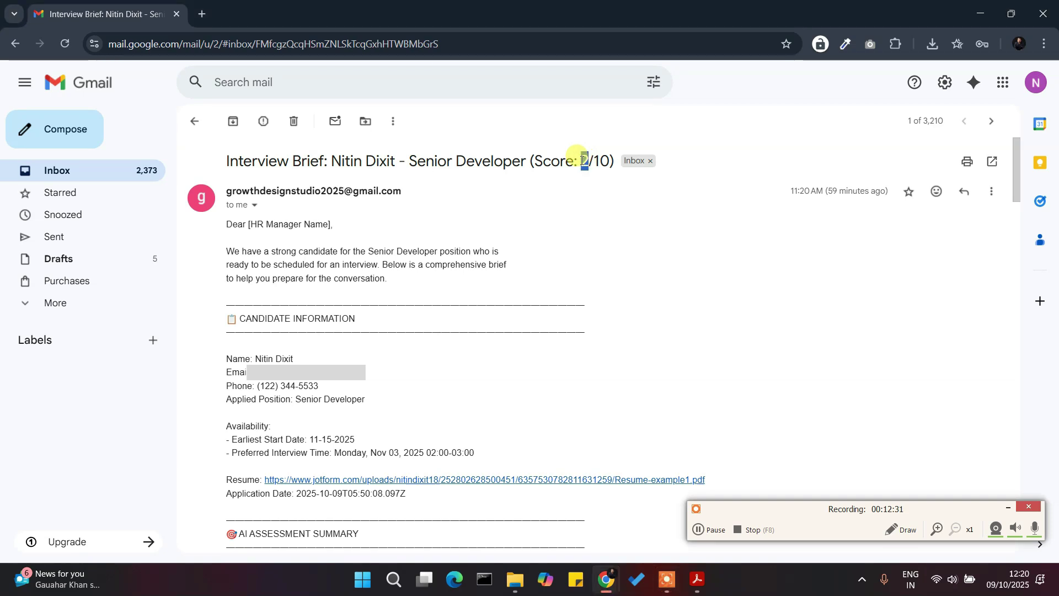
scroll(590, 201, "down", 1)
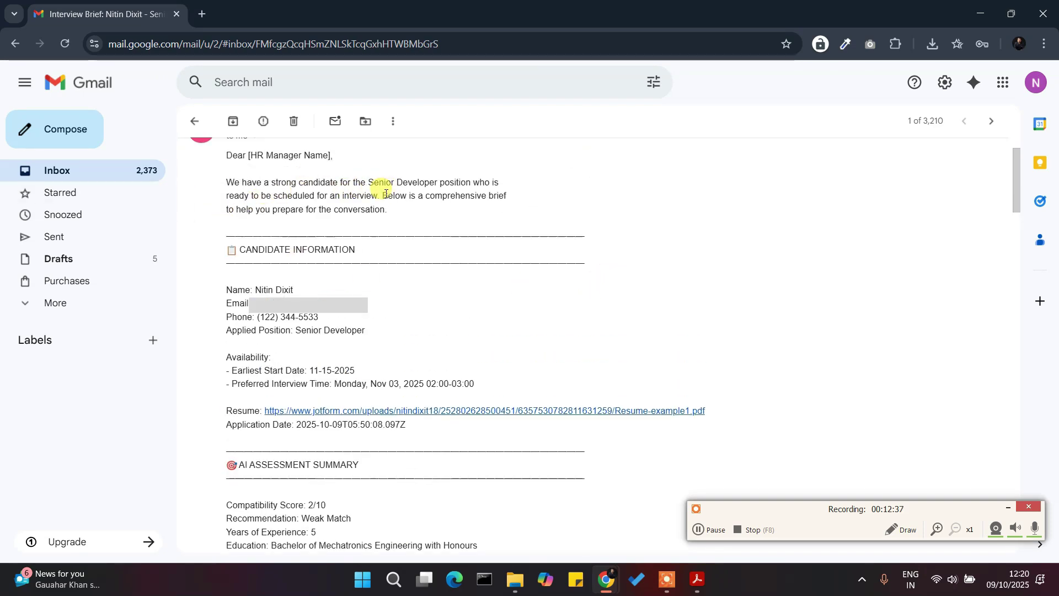
scroll(302, 248, "down", 2)
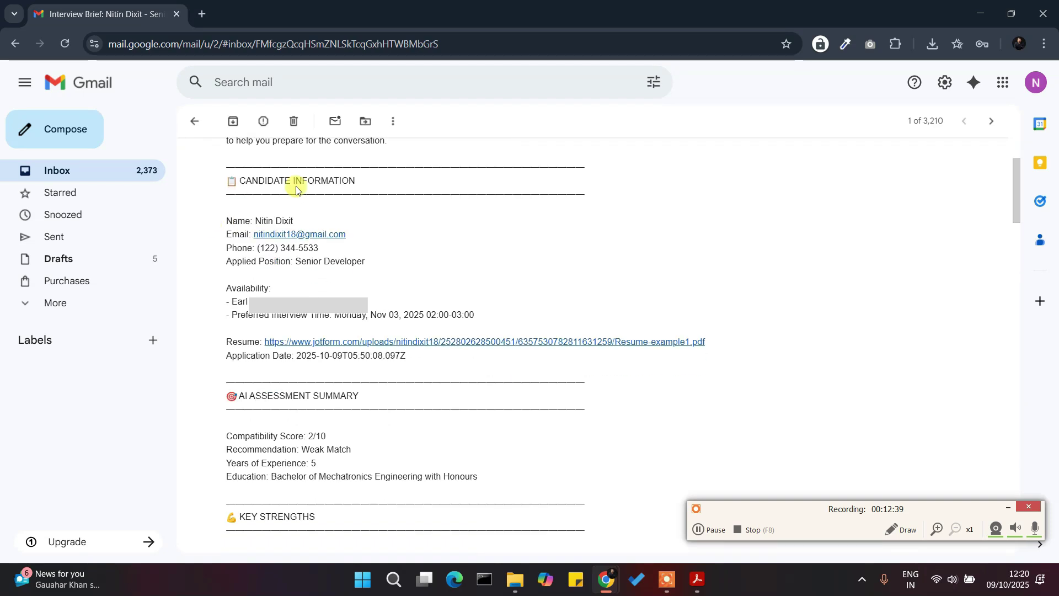
scroll(257, 296, "down", 1)
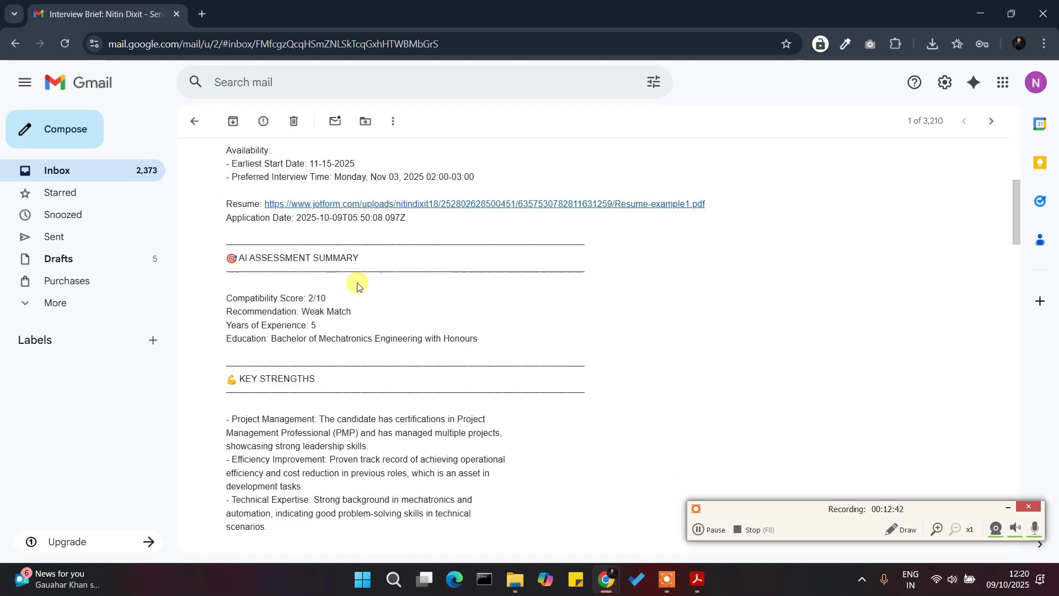
scroll(355, 283, "down", 1)
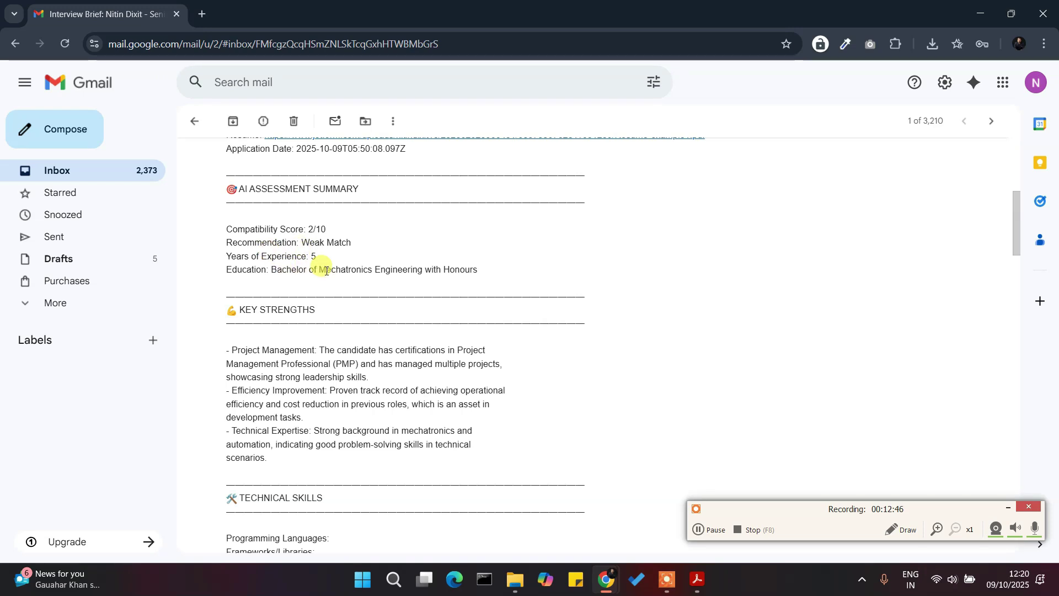
scroll(331, 260, "down", 2)
scroll(257, 321, "down", 2)
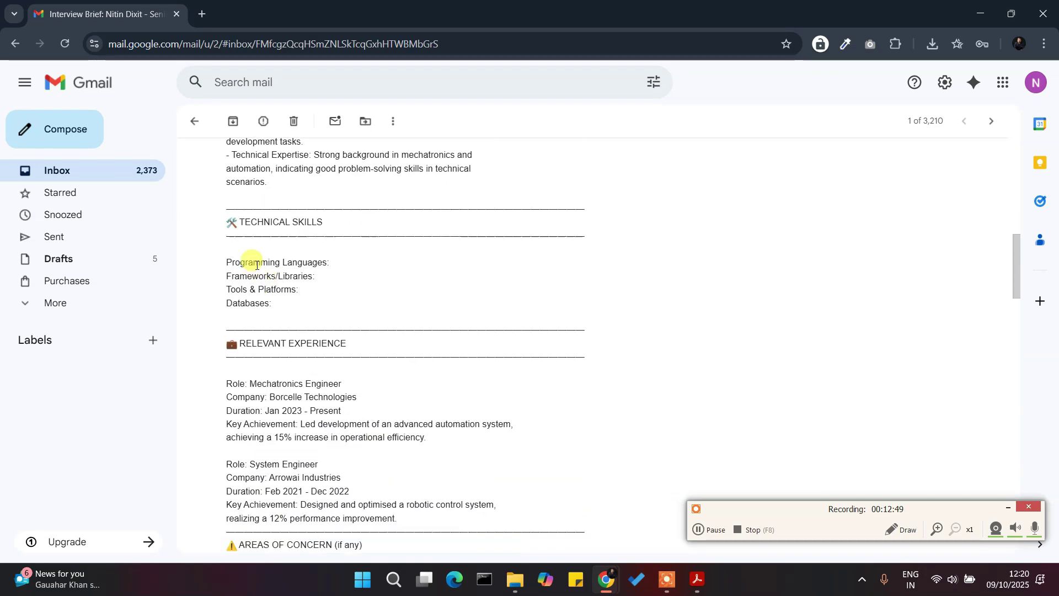
Read the rest of the interview brief, covering Relevant Experience, Areas of Concern, Interview Focus Areas, Suggested Interview Questions and Recommended Next Steps
scroll(283, 323, "down", 1)
scroll(307, 274, "down", 5)
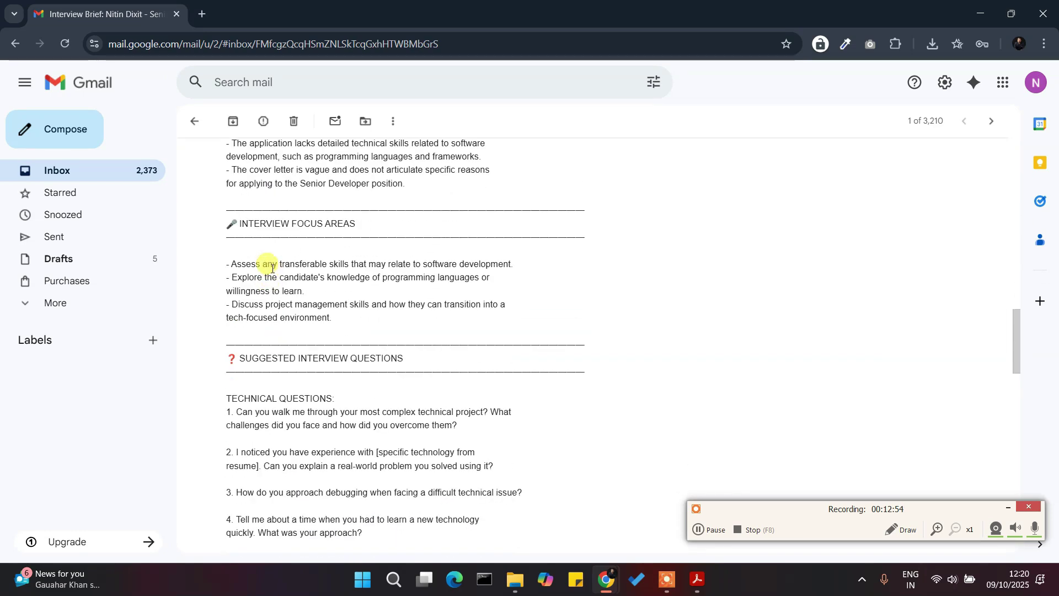
scroll(273, 308, "down", 2)
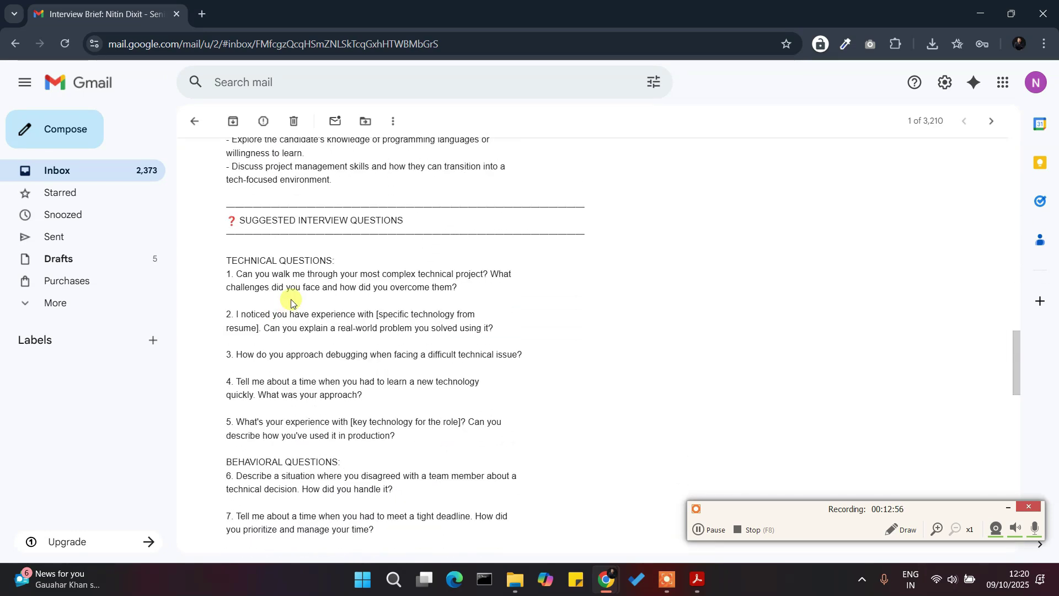
scroll(263, 325, "down", 6)
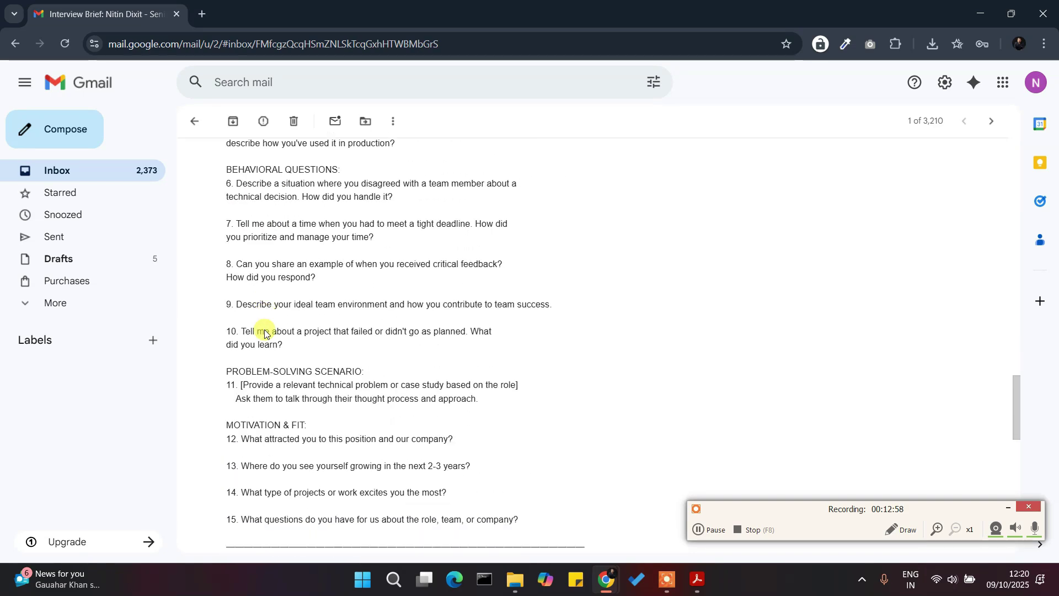
scroll(264, 331, "down", 5)
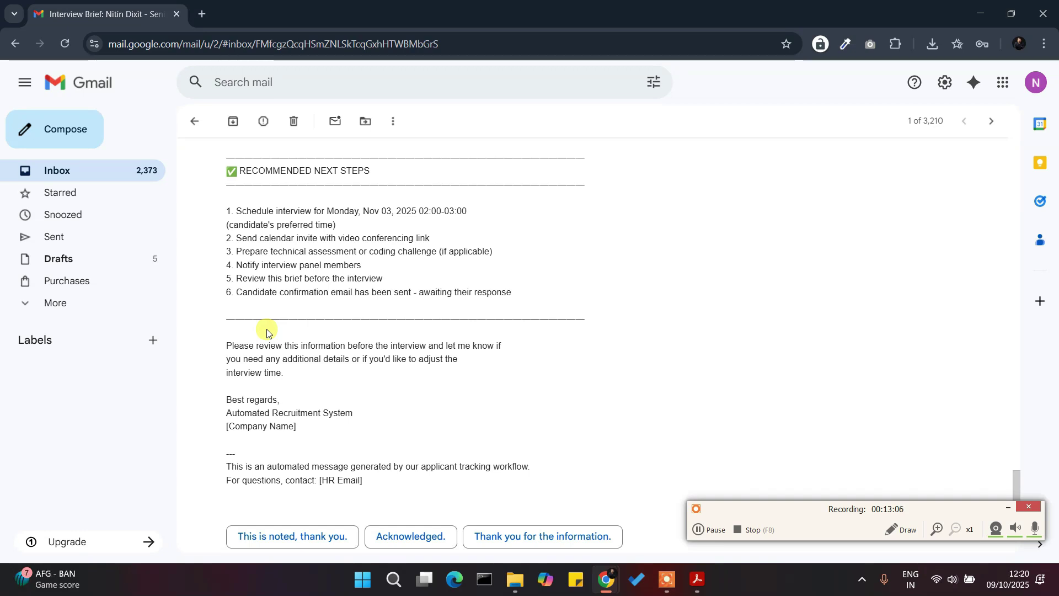
scroll(418, 353, "up", 15)
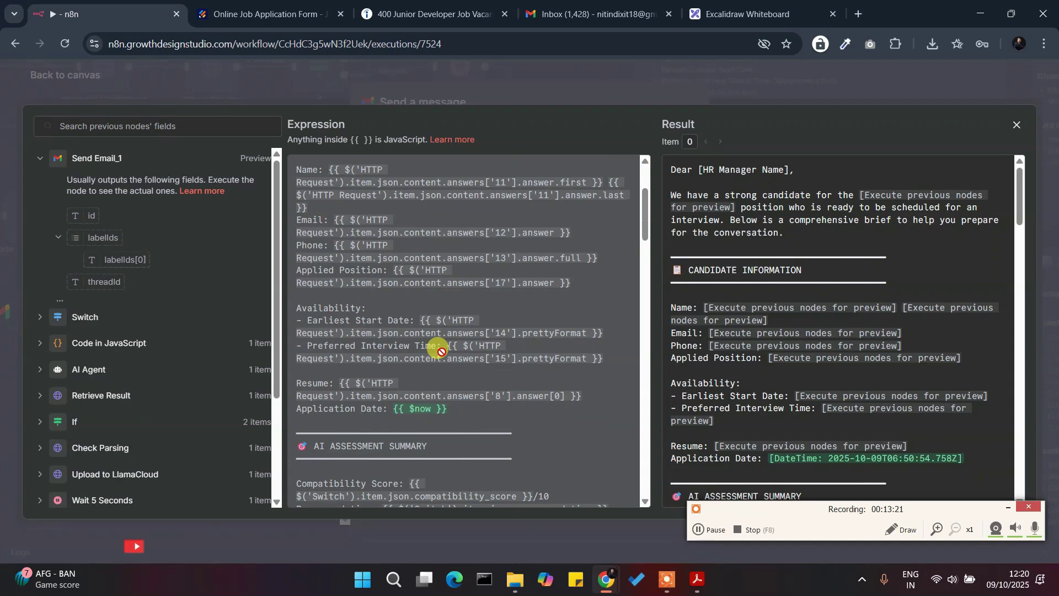
In n8n, review the full message expression of the "Send a message" node, then close the node and return to the canvas
scroll(439, 344, "down", 10)
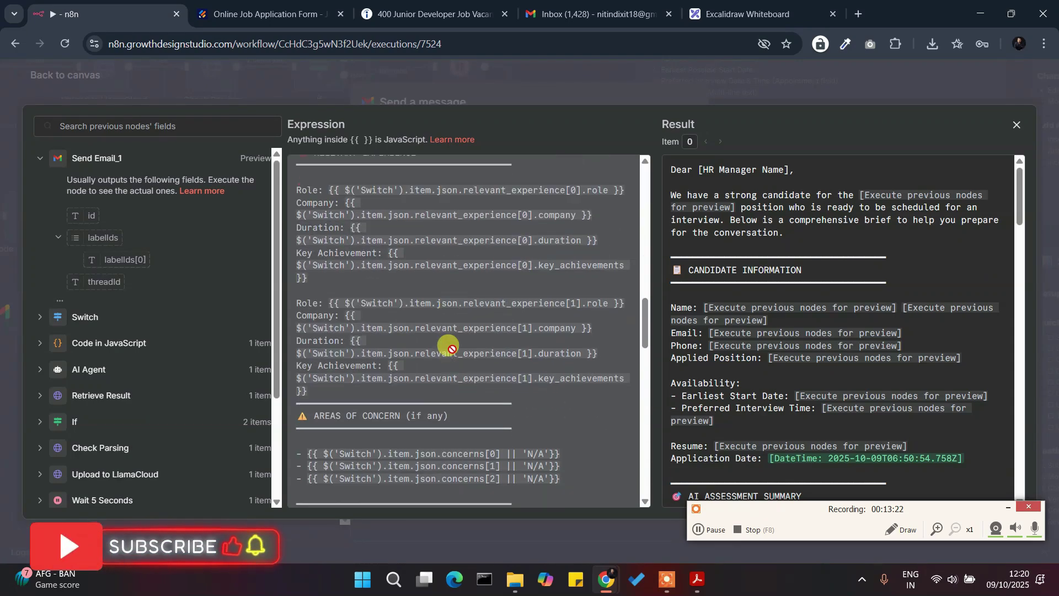
scroll(448, 346, "down", 10)
left_click(567, 103)
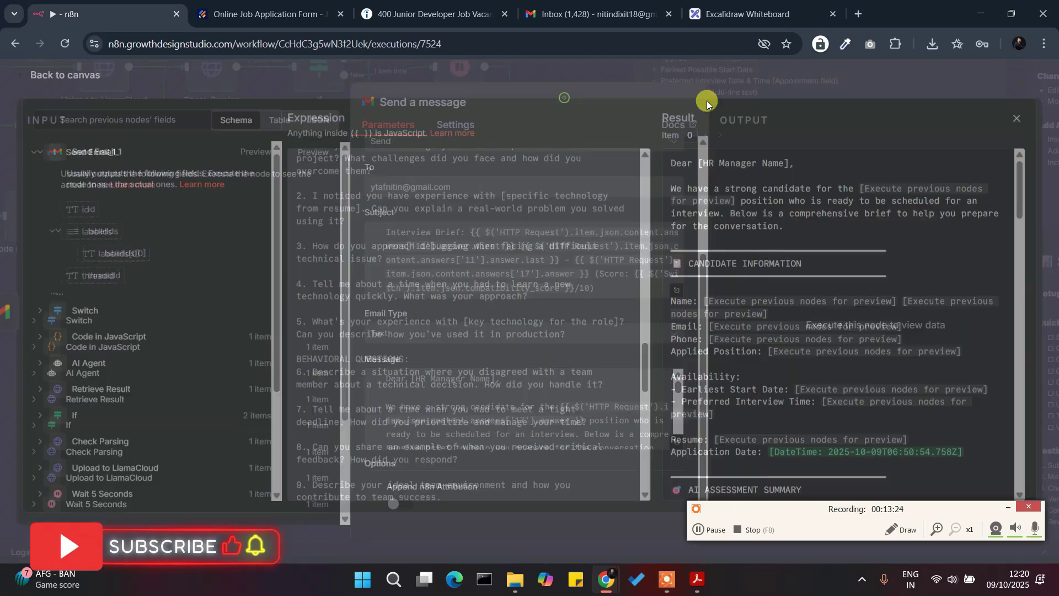
left_click(761, 95)
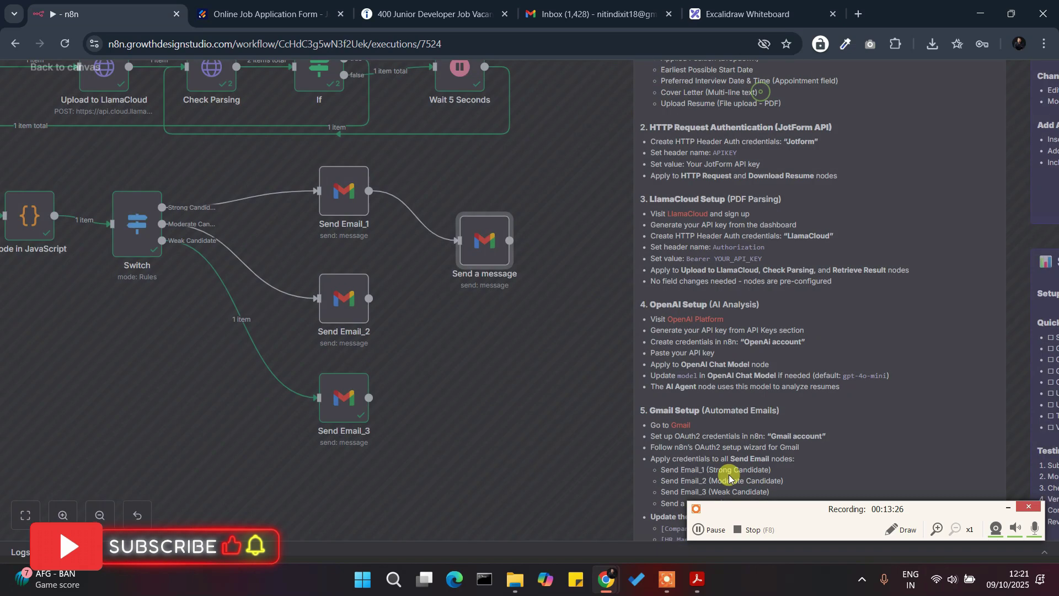
left_click(709, 530)
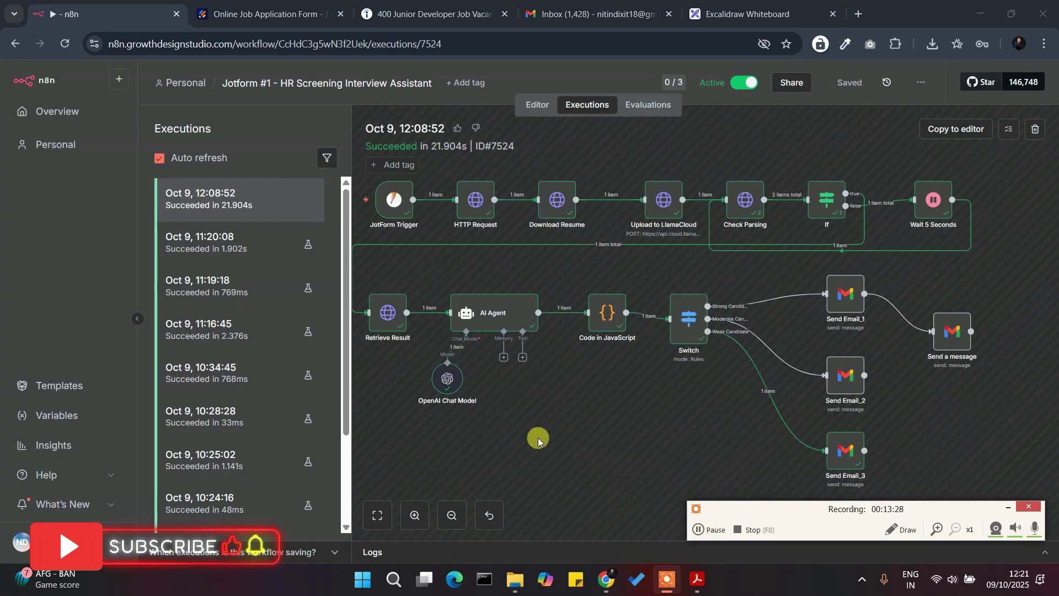
left_click_drag(542, 431, 579, 449)
left_click(709, 530)
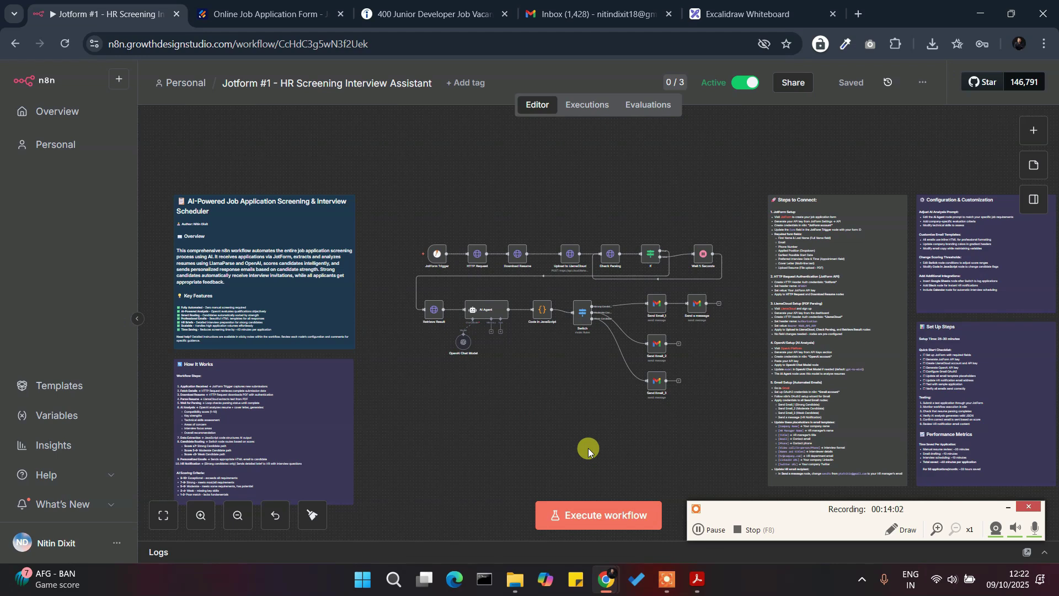
left_click(700, 529)
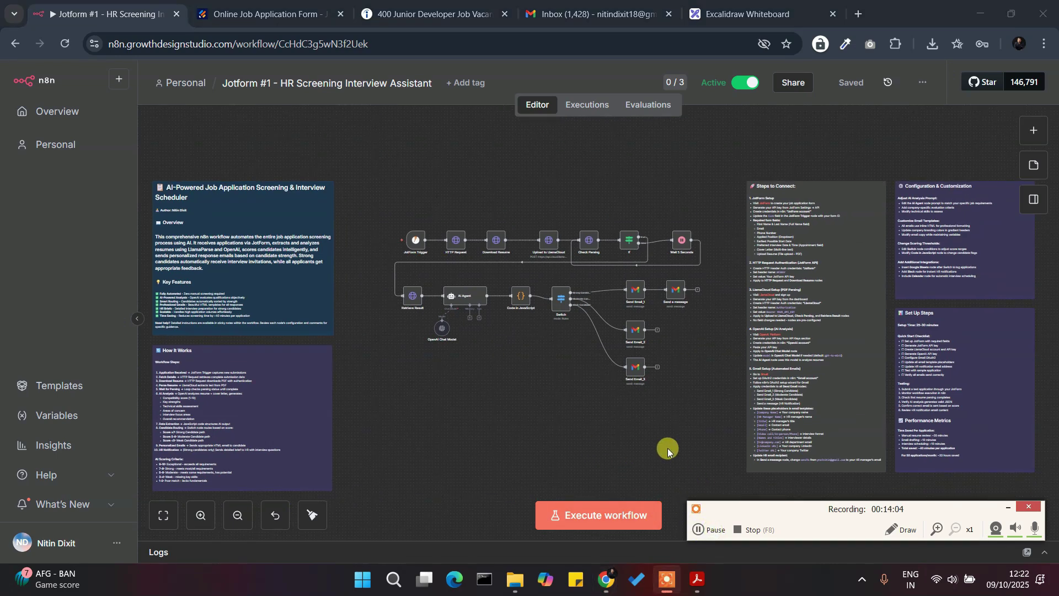